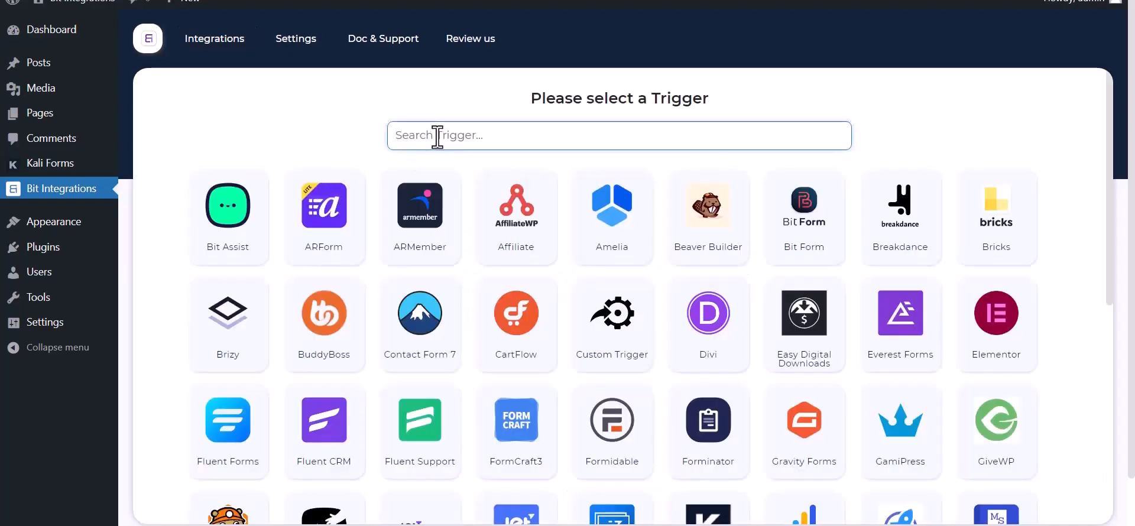
# Step: Choose Kali Forms as the trigger, copy its webhook URL and start fetching test data
pyautogui.write('ka')
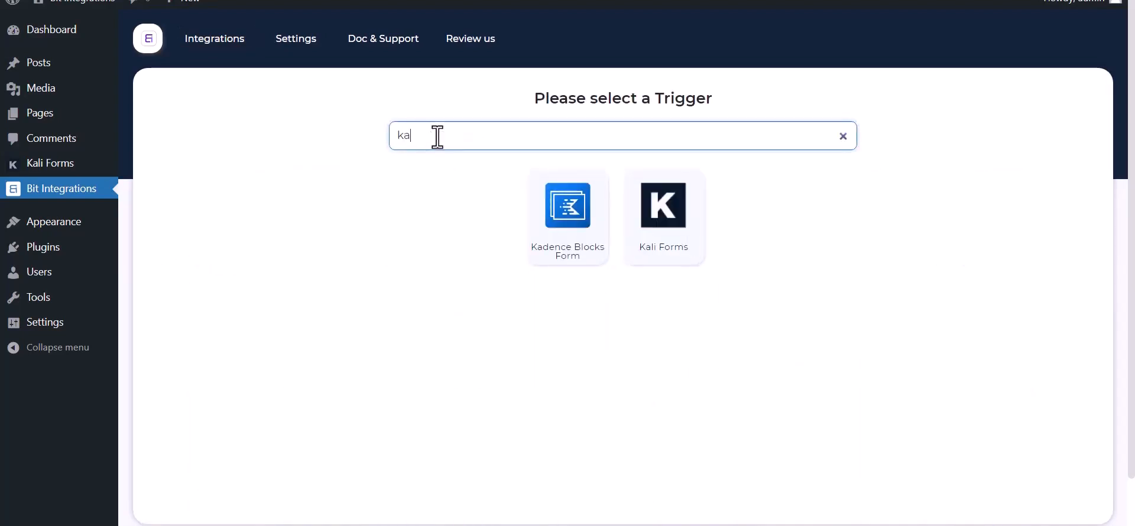
pyautogui.click(674, 247)
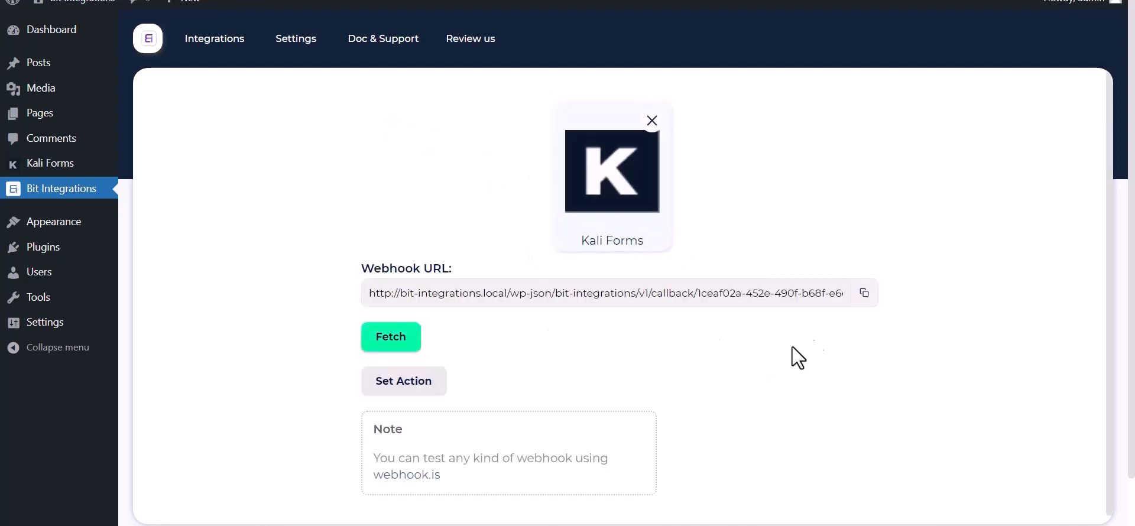
pyautogui.click(863, 299)
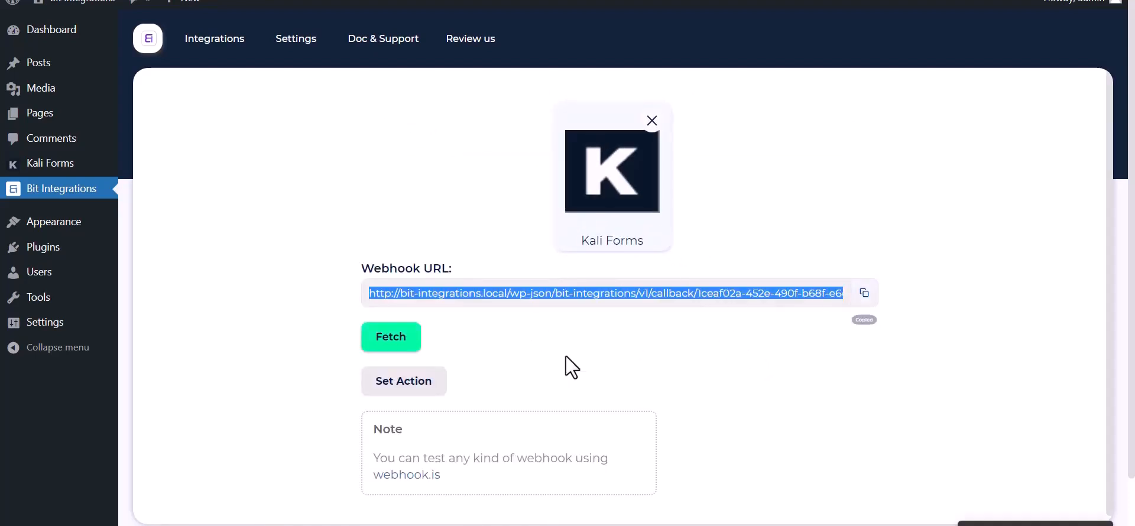
pyautogui.click(381, 345)
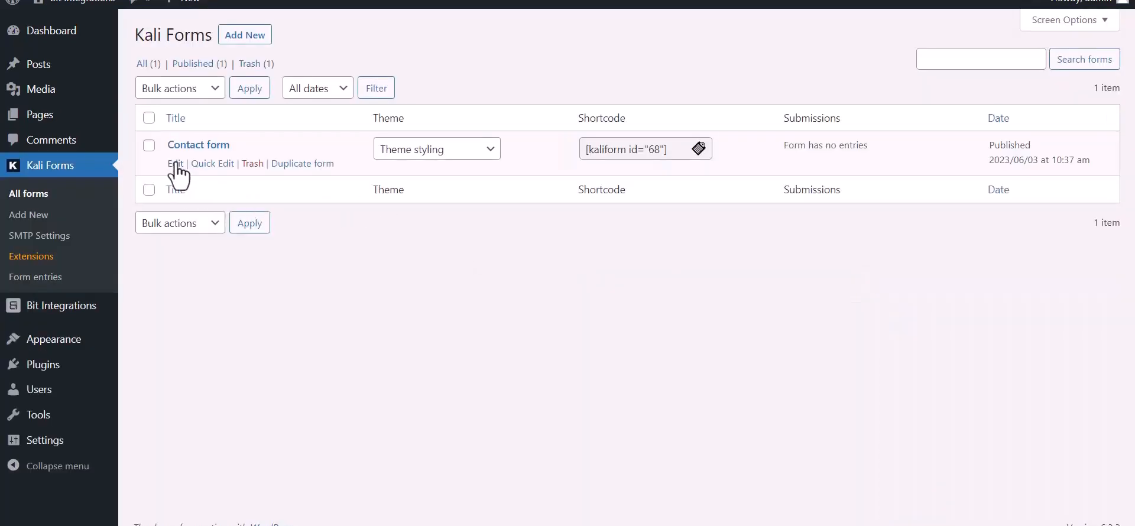
# Step: Open the Contact form's Web Hooks settings and name a new webhook 'Bit Integration'
pyautogui.click(176, 163)
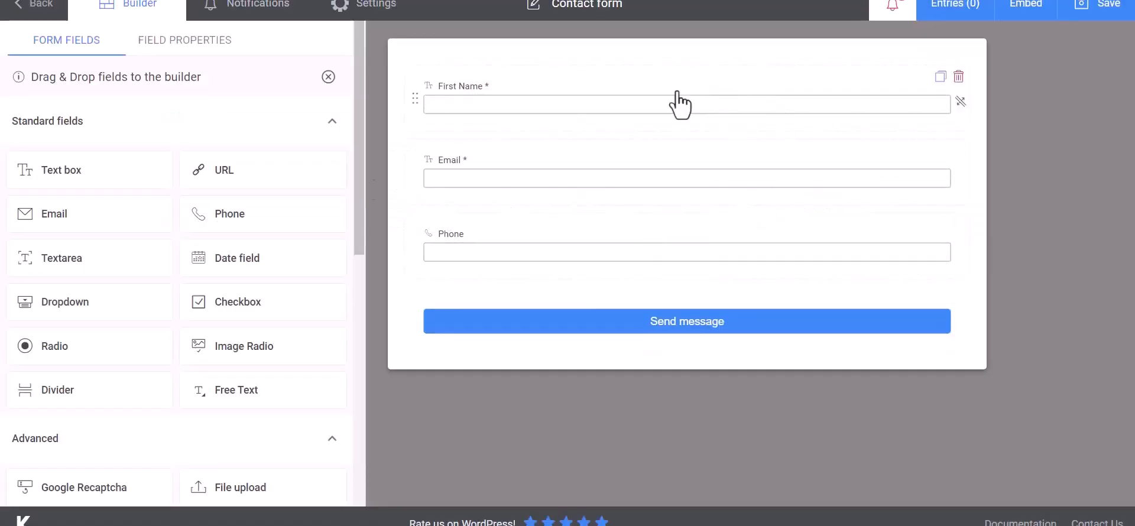
pyautogui.click(393, 18)
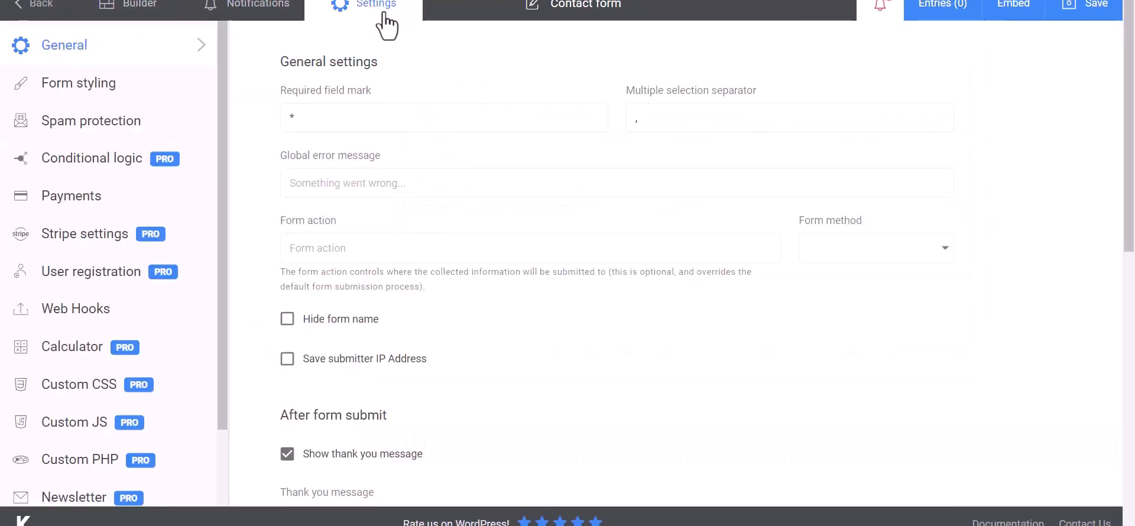
pyautogui.click(53, 313)
pyautogui.click(357, 120)
pyautogui.write('Bit Integrat')
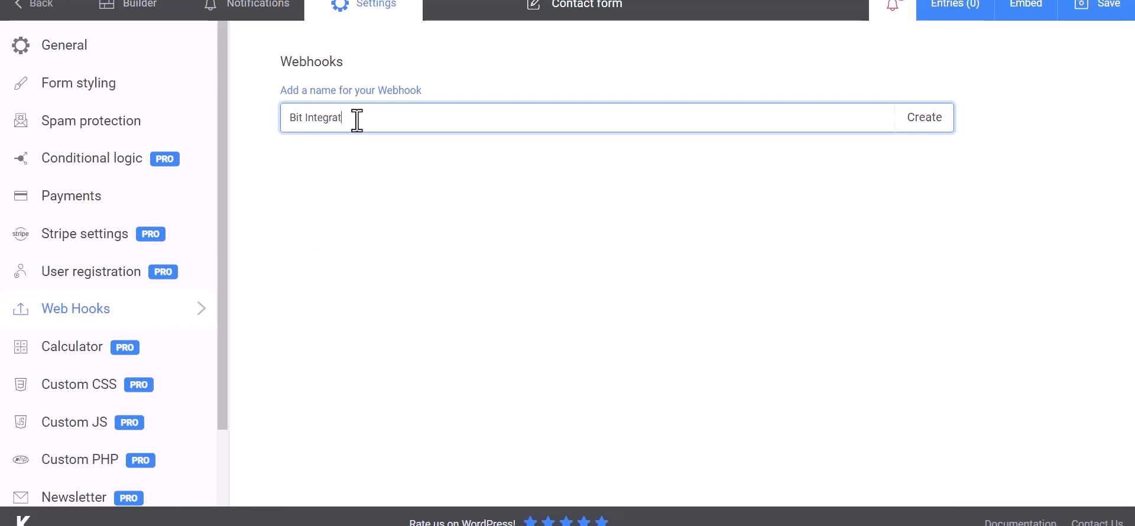
pyautogui.write('ions')
# Step: Create the webhook with the copied Payload URL and a first body row mapped to First Name
pyautogui.click(926, 126)
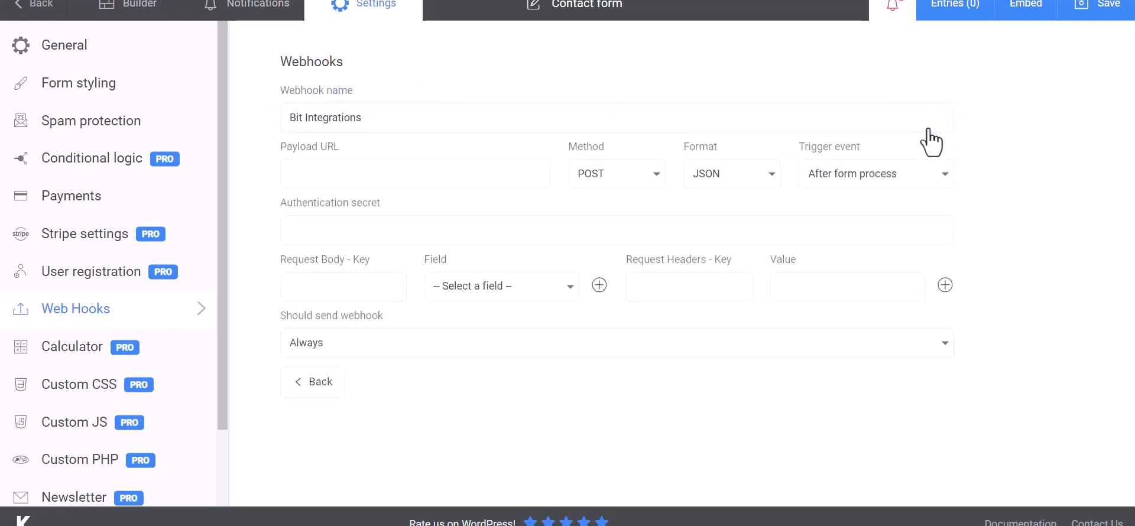
pyautogui.click(356, 174)
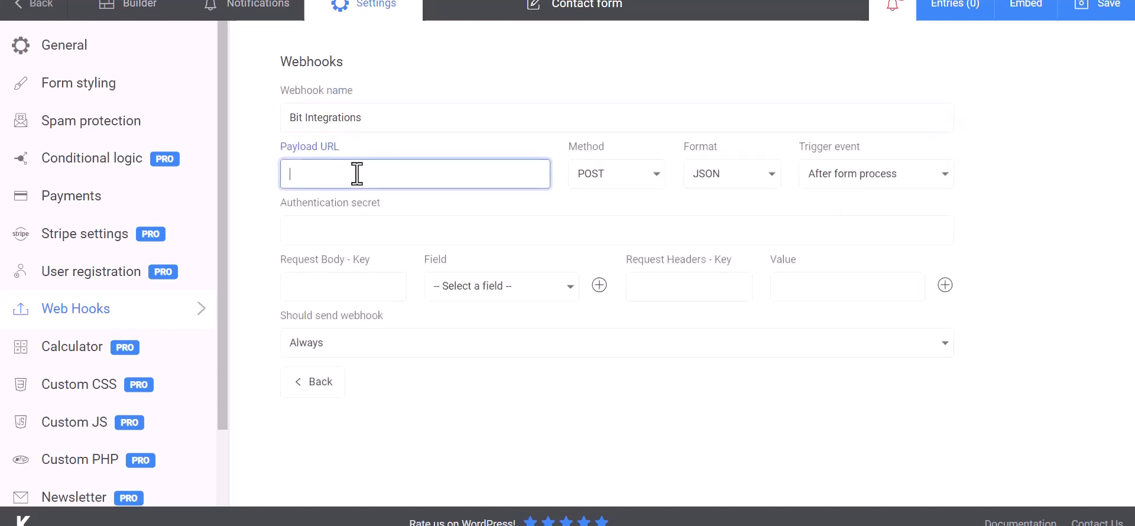
pyautogui.hotkey('ctrl', 'v')
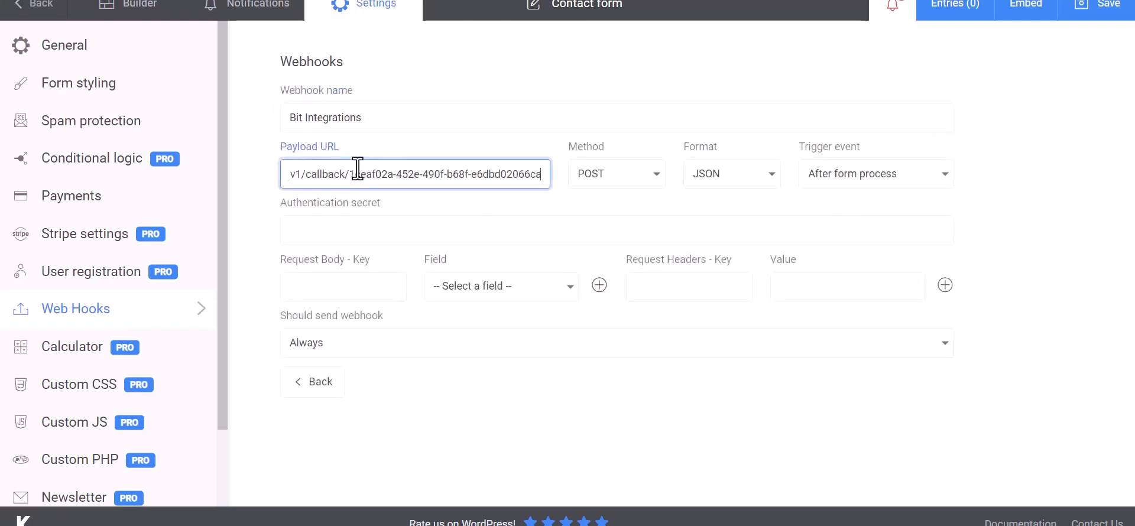
pyautogui.click(354, 287)
pyautogui.click(443, 293)
pyautogui.click(479, 313)
pyautogui.click(377, 290)
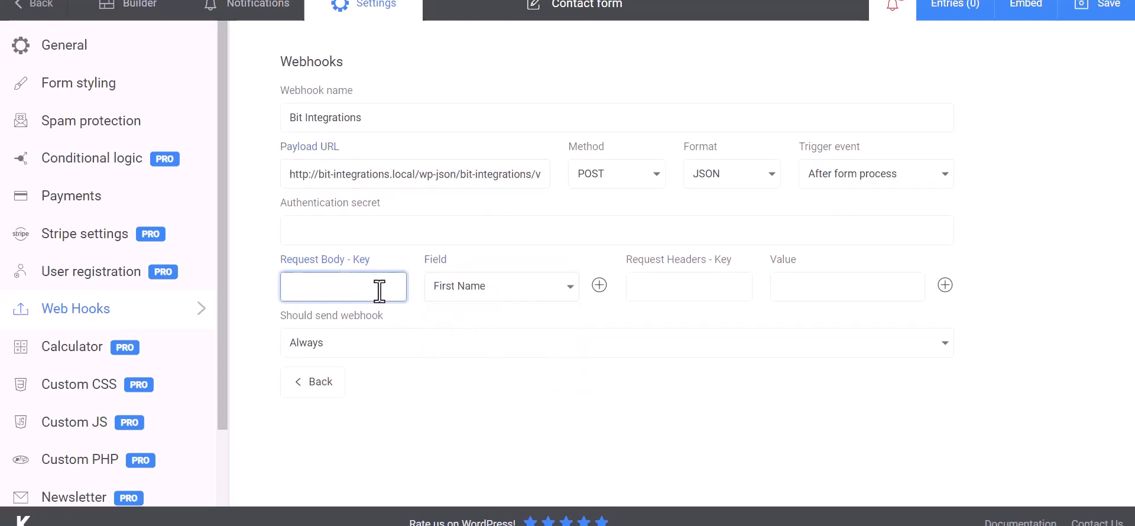
# Step: Add a body row with key 'Email' mapped to the Email field
pyautogui.click(599, 286)
pyautogui.click(496, 325)
pyautogui.click(472, 380)
pyautogui.click(379, 327)
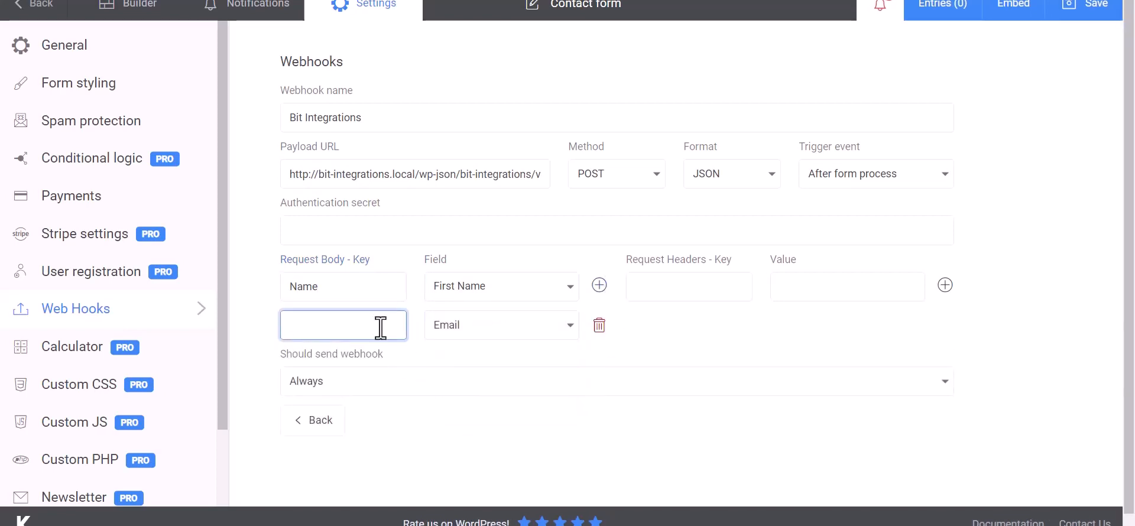
pyautogui.write('Email')
# Step: Add a 'Phone' key row mapped to the Phone field and save the form
pyautogui.click(599, 286)
pyautogui.click(499, 370)
pyautogui.click(464, 443)
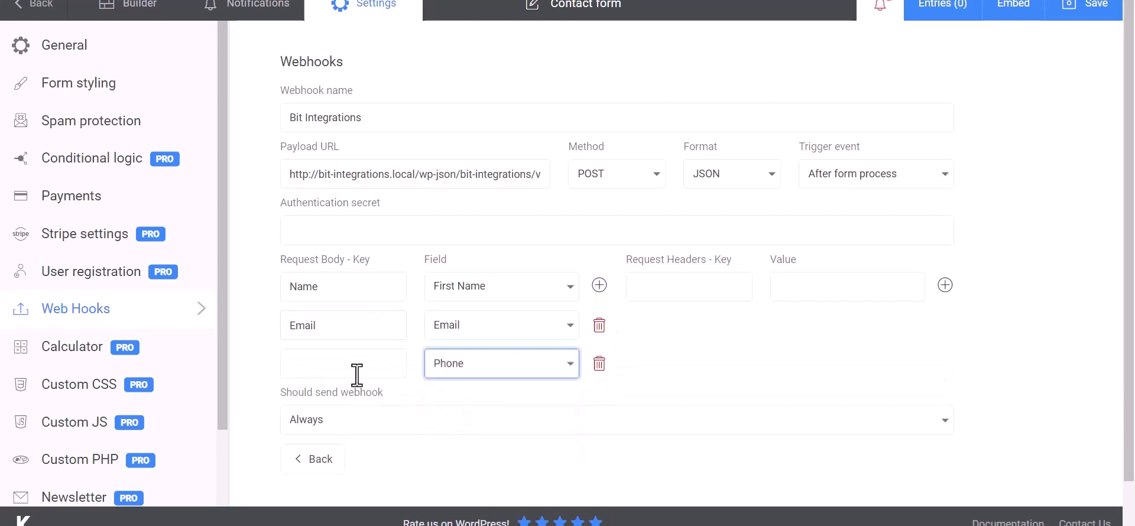
pyautogui.click(356, 373)
pyautogui.write('Phone')
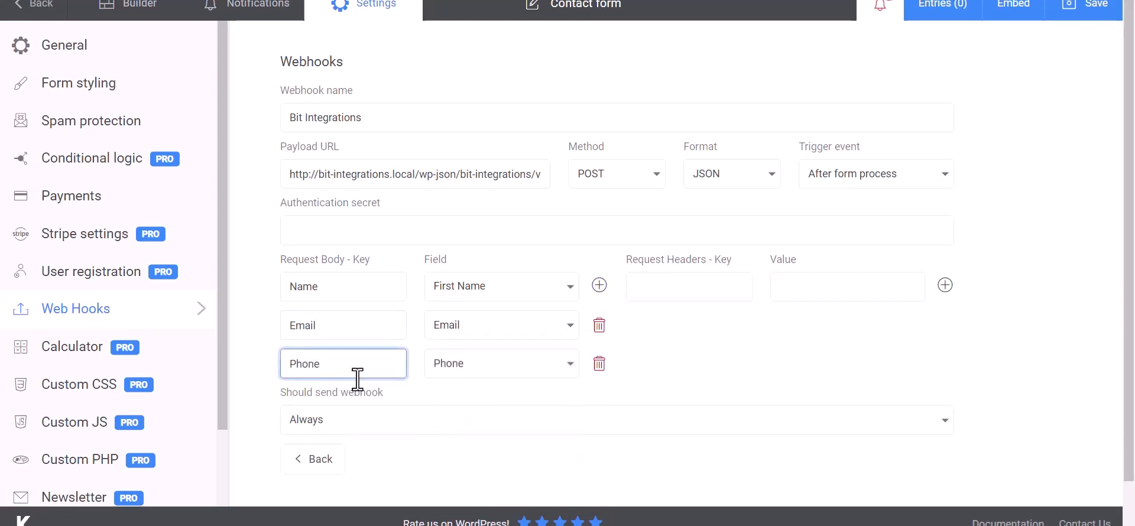
pyautogui.click(756, 338)
pyautogui.scroll(-1, 714, 337)
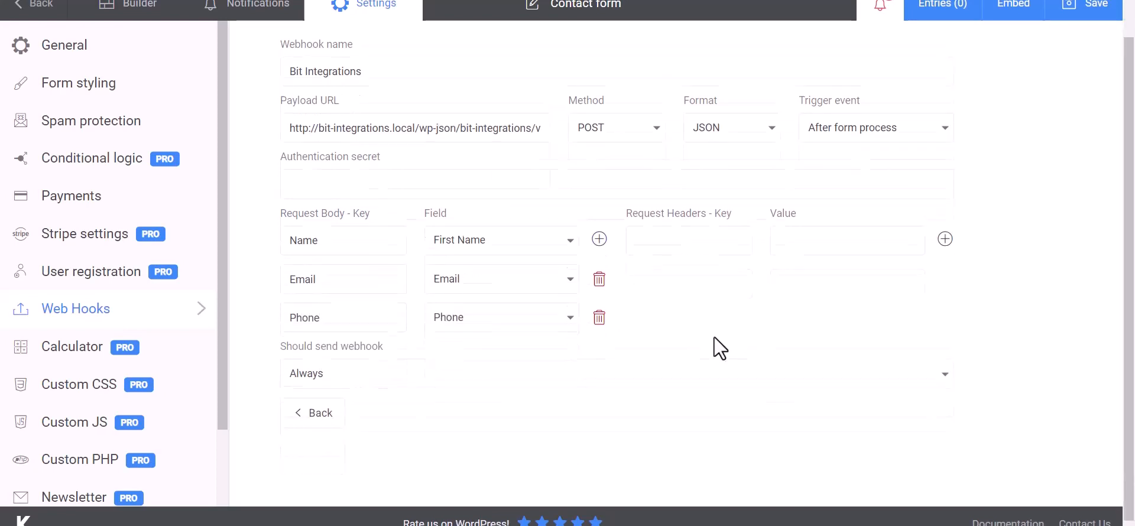
pyautogui.click(1091, 19)
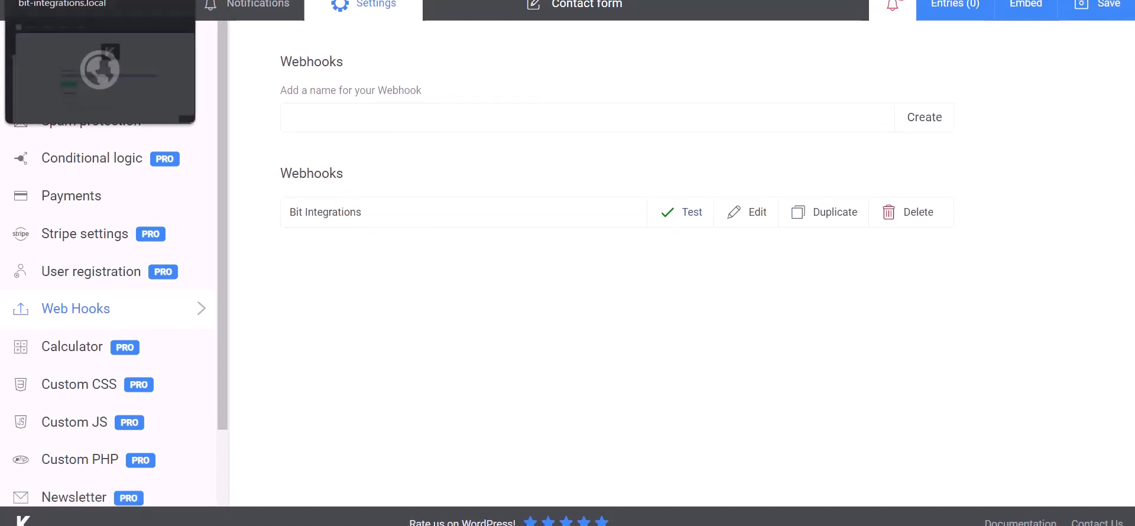
pyautogui.click(88, 1)
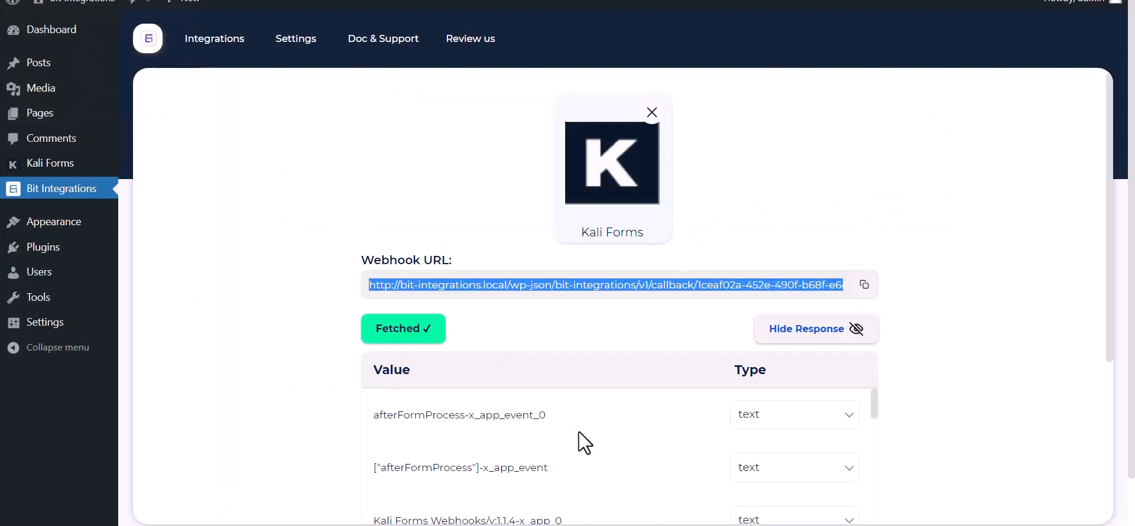
# Step: Pick Mailify as the action for the fetched data and open its API Token link
pyautogui.scroll(-15, 579, 432)
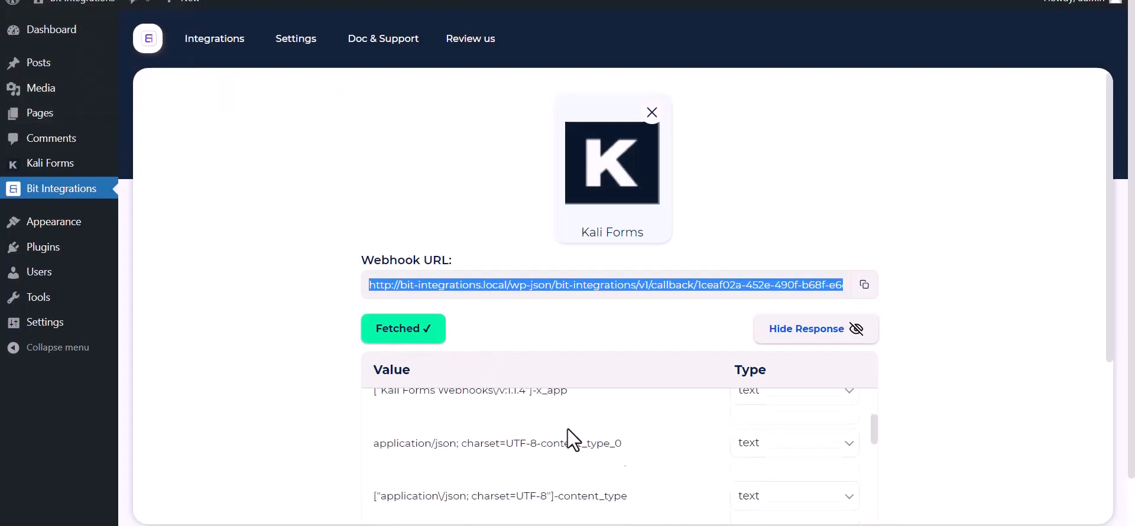
pyautogui.scroll(-3, 496, 477)
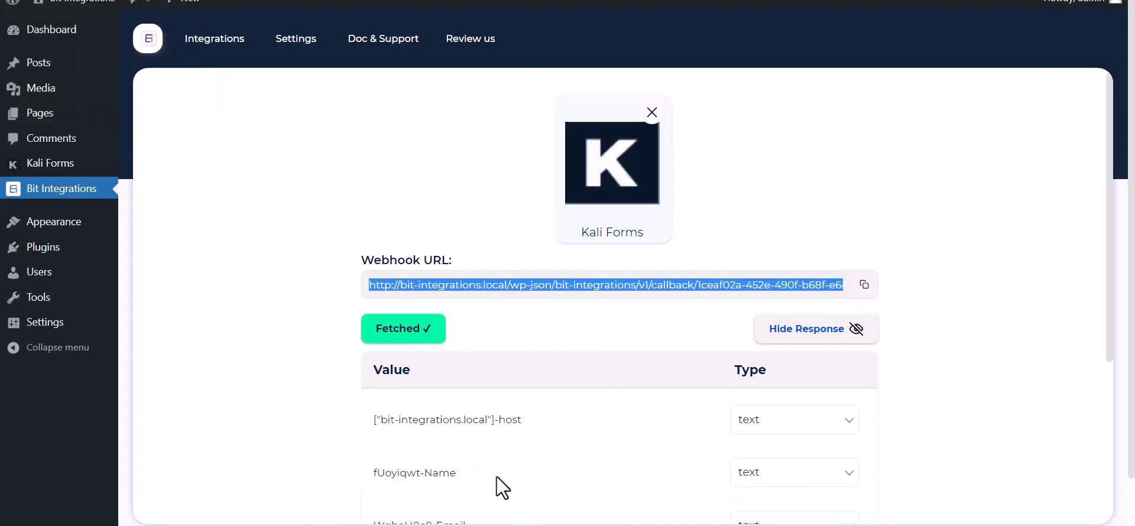
pyautogui.scroll(-5, 273, 402)
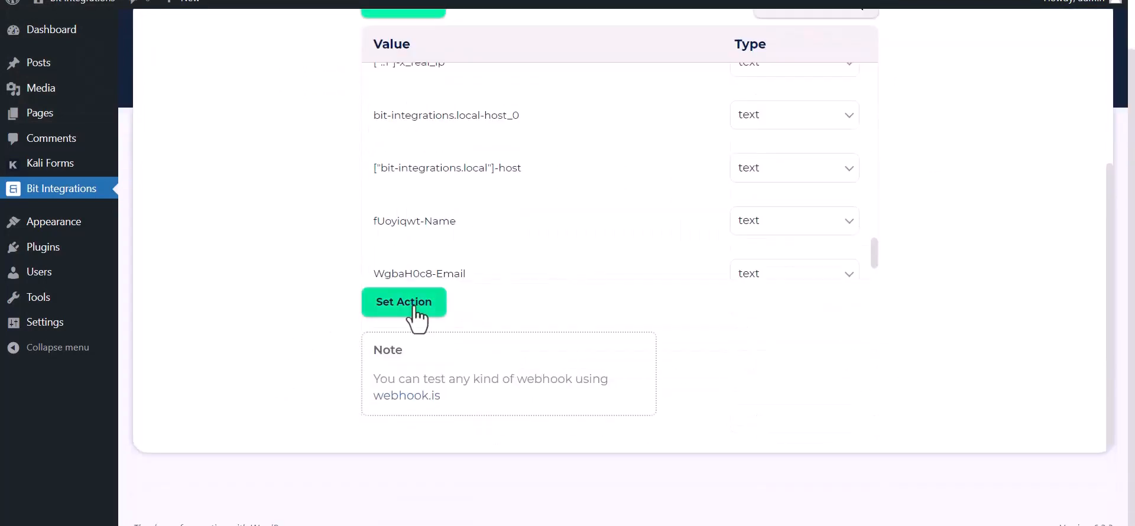
pyautogui.click(412, 308)
pyautogui.write('maili')
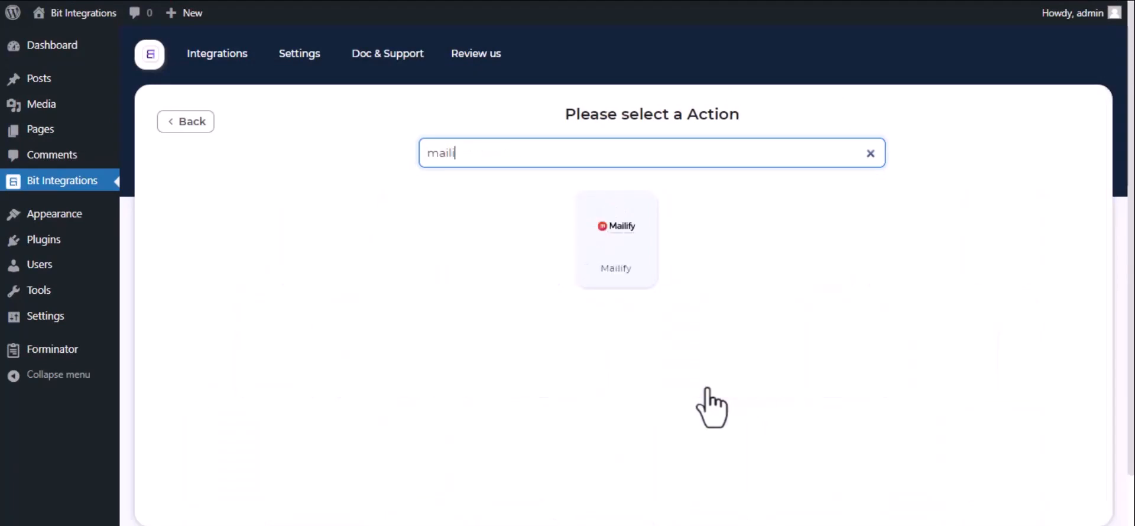
pyautogui.click(644, 279)
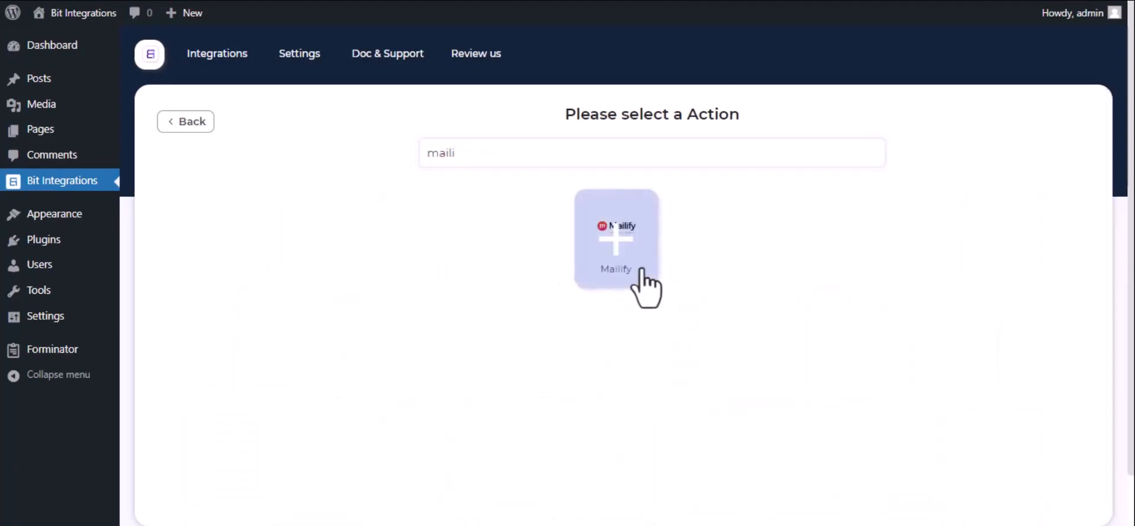
pyautogui.click(254, 221)
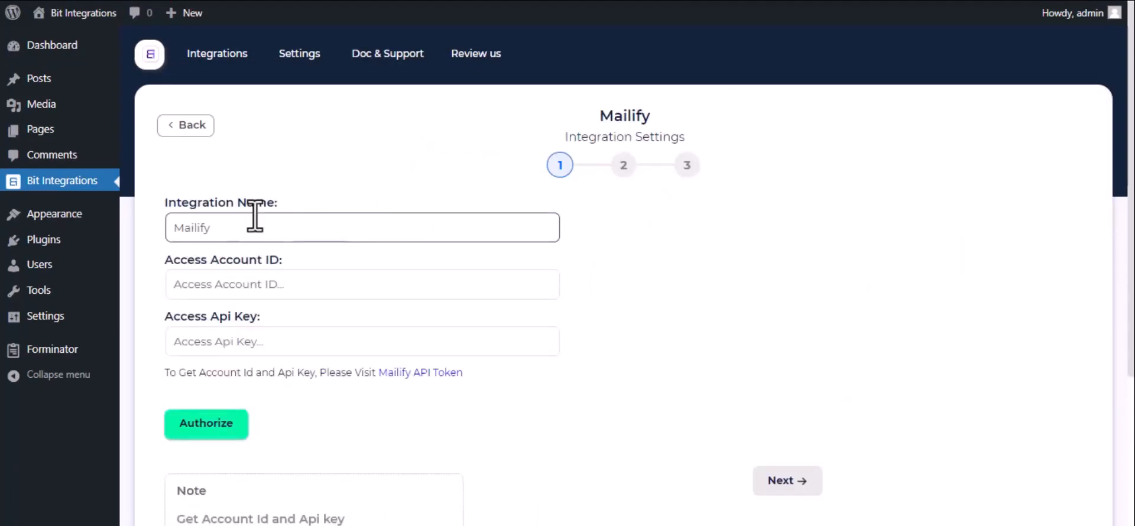
pyautogui.click(415, 374)
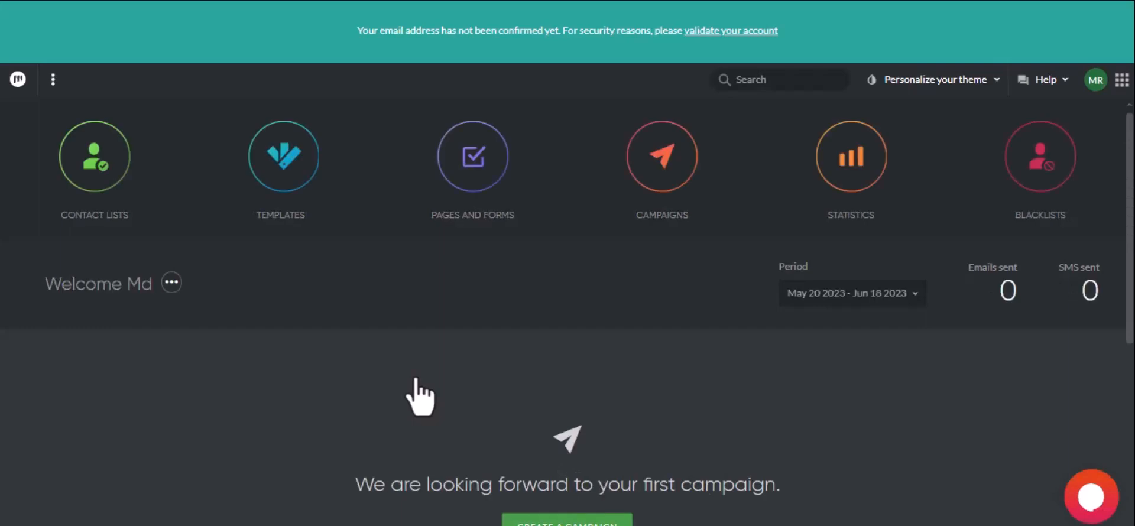
# Step: Under Mailify Settings > Developers, add an API key described 'For Bit Integrations'
pyautogui.click(1095, 85)
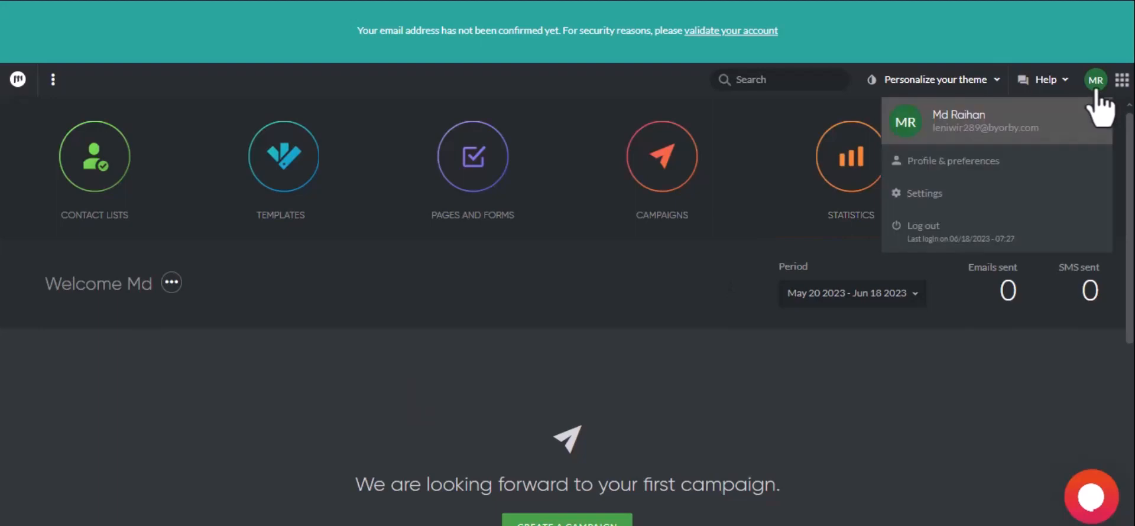
pyautogui.click(984, 191)
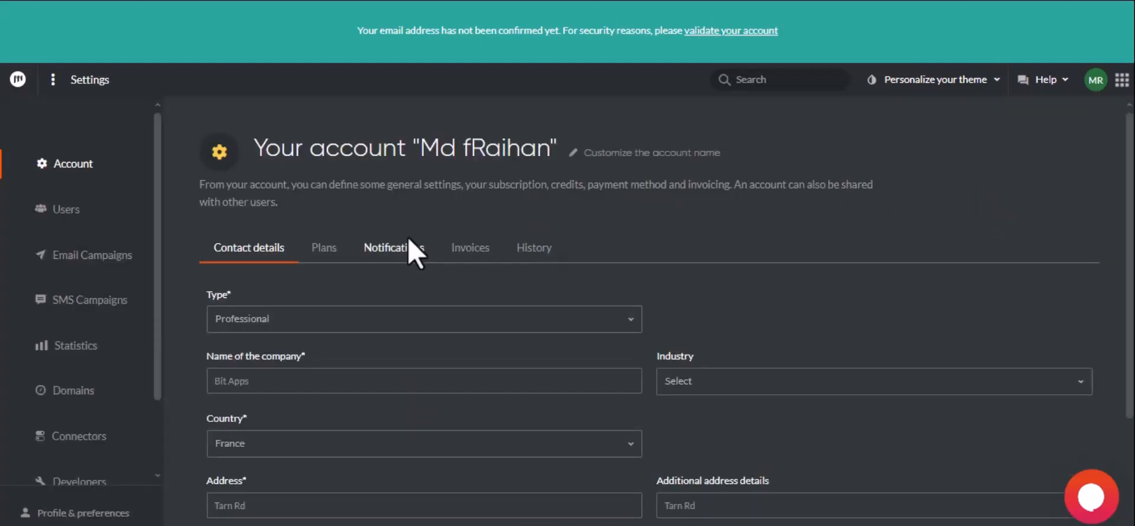
pyautogui.scroll(-2, 132, 355)
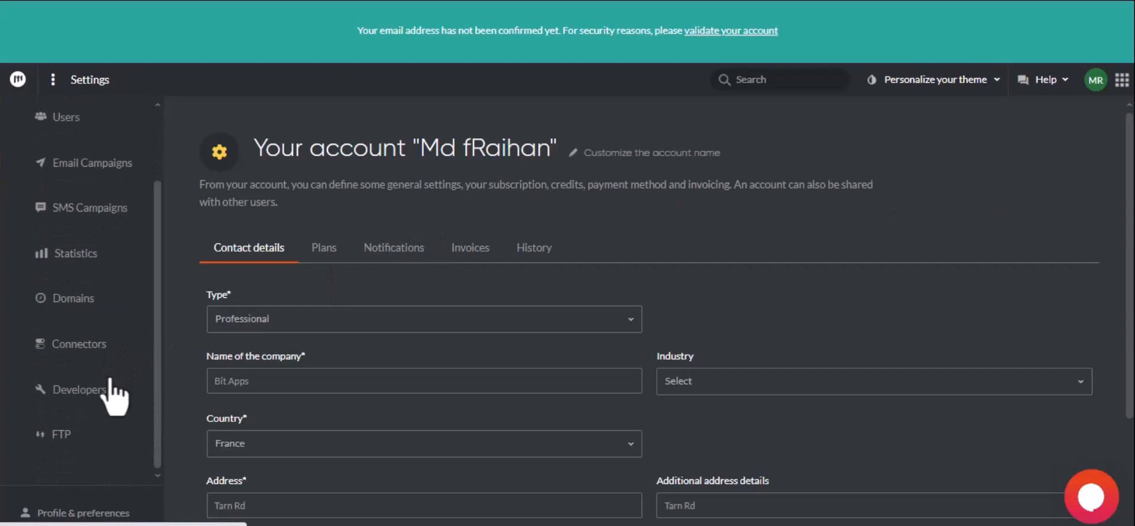
pyautogui.click(111, 384)
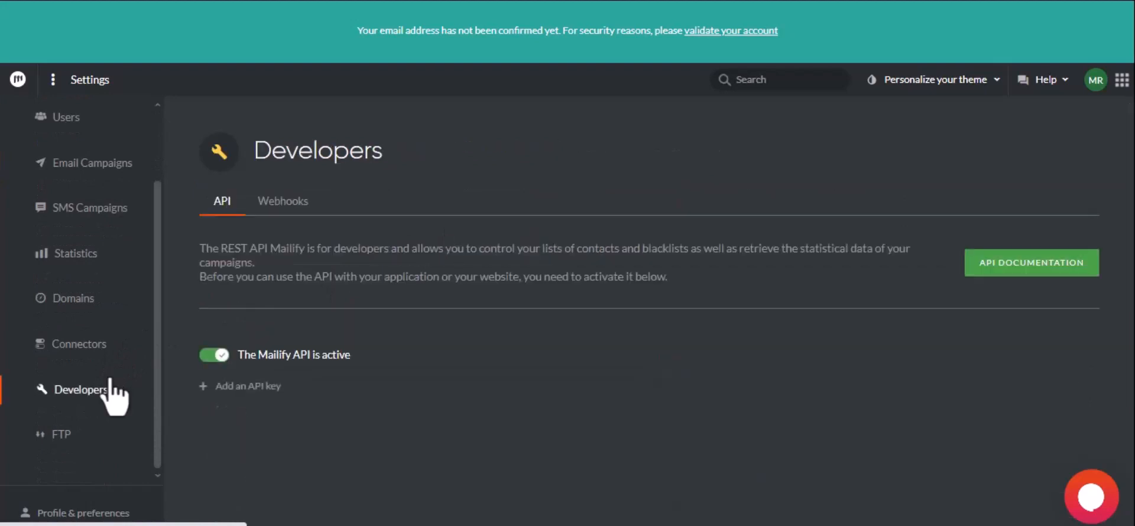
pyautogui.click(232, 387)
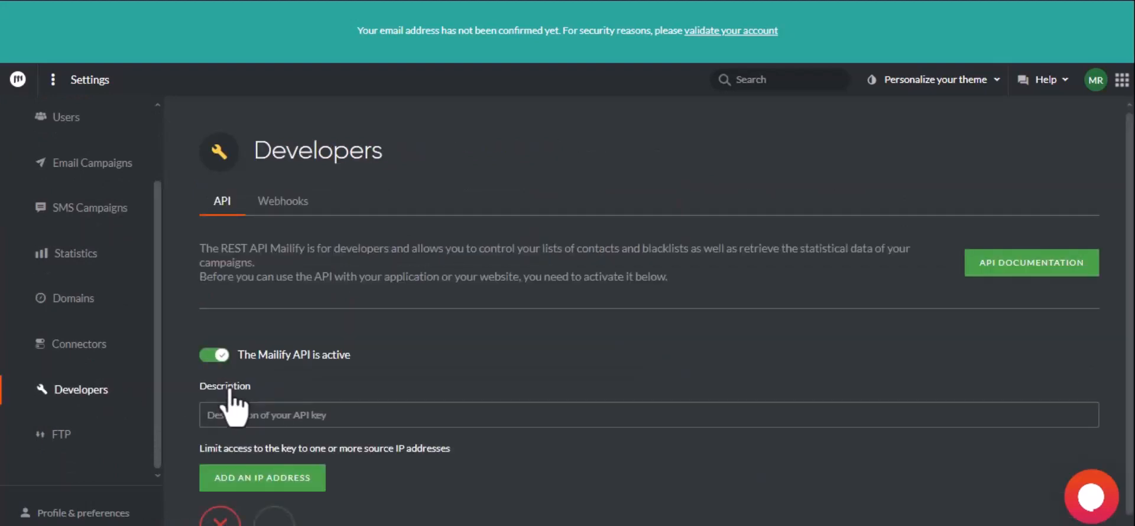
pyautogui.click(241, 415)
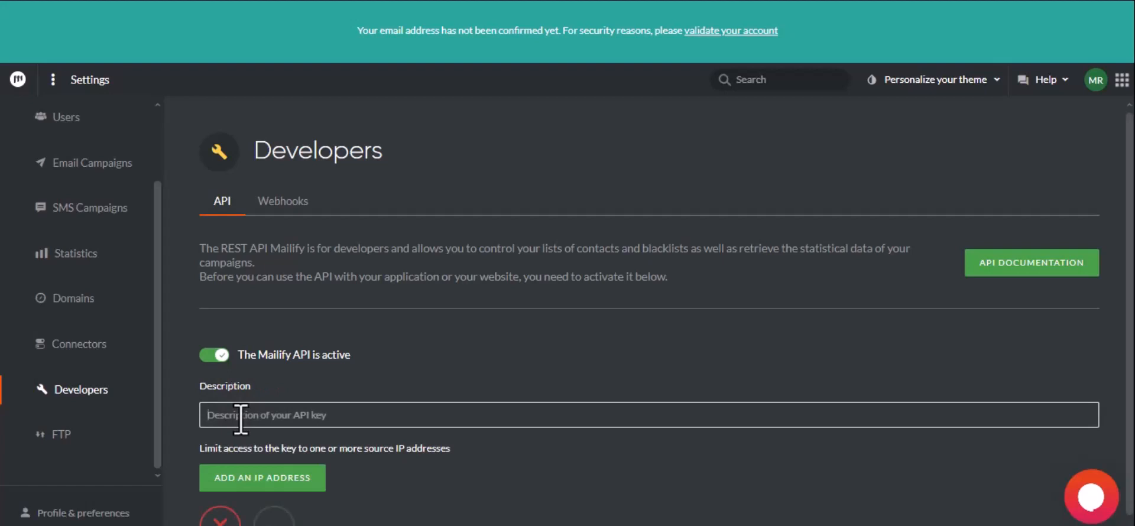
pyautogui.write('F')
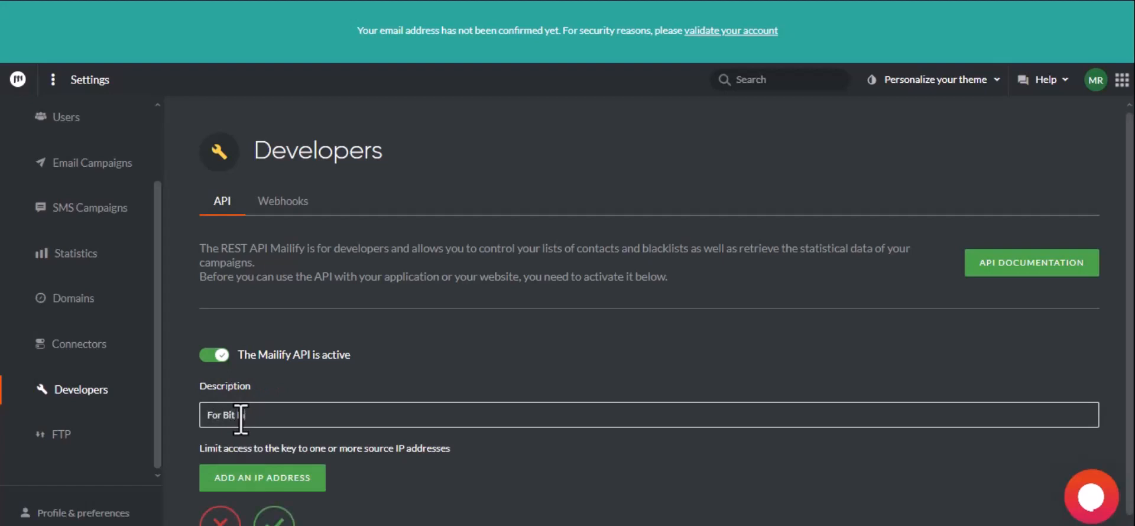
pyautogui.write('or Bit Integrations')
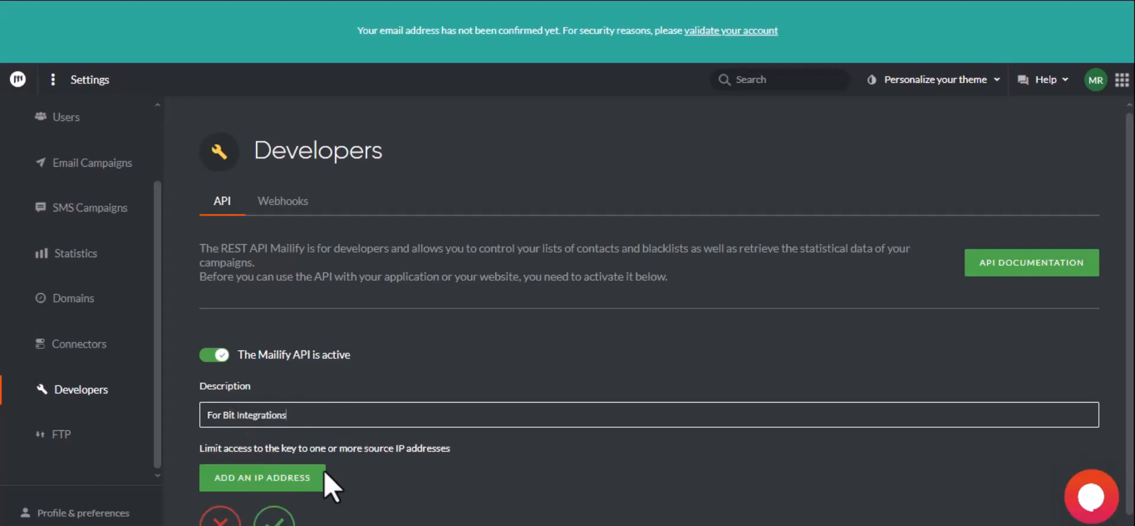
pyautogui.click(278, 518)
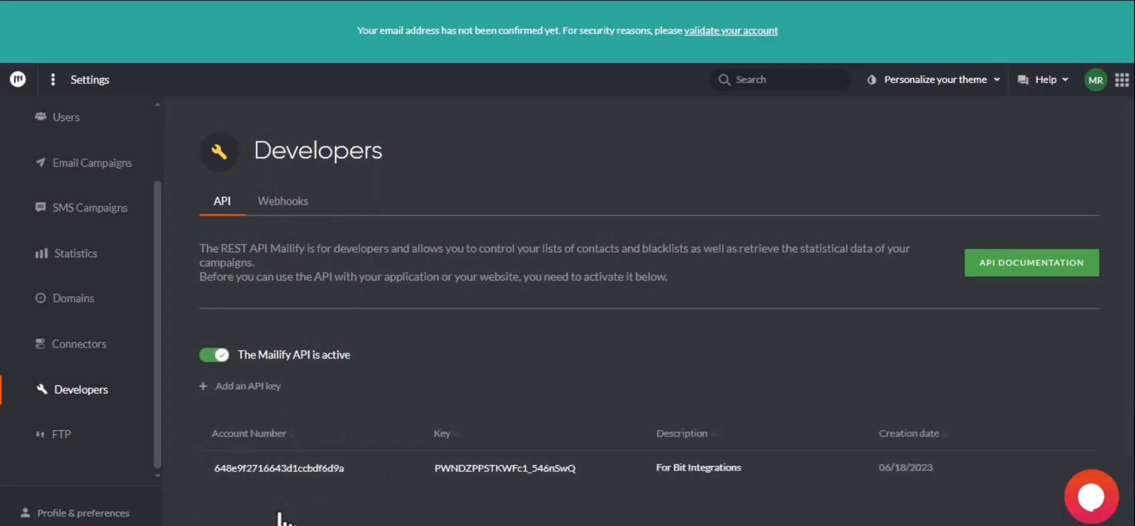
# Step: Paste the Mailify account number and new API key into Bit Integrations and authorize
pyautogui.click(278, 468)
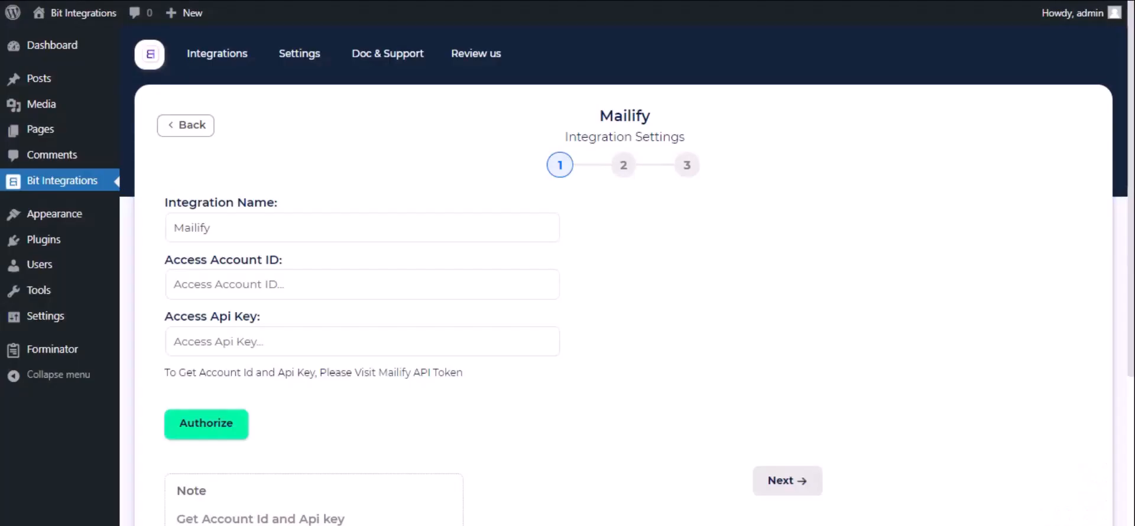
pyautogui.click(226, 291)
pyautogui.hotkey('ctrl', 'v')
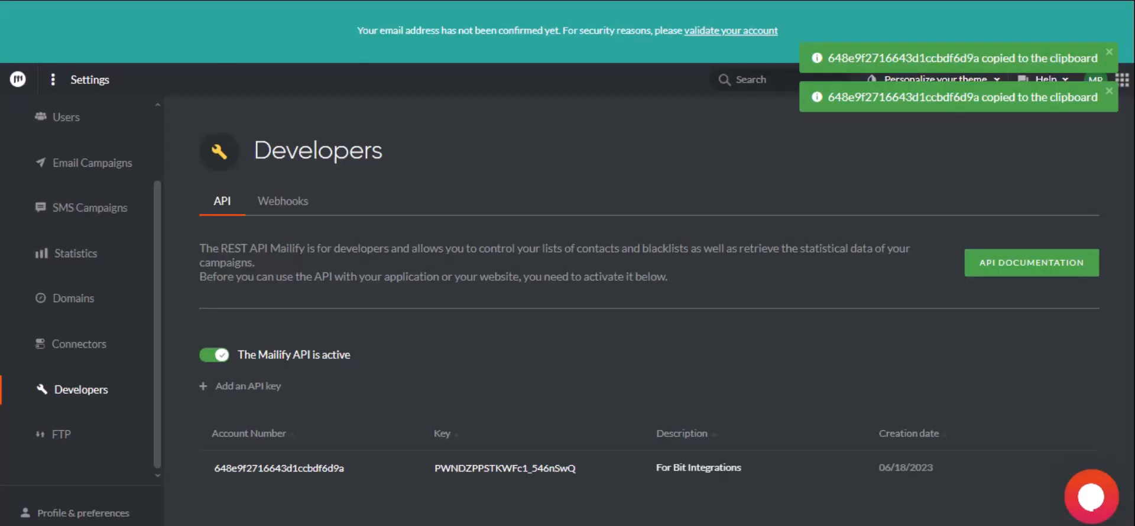
pyautogui.click(499, 468)
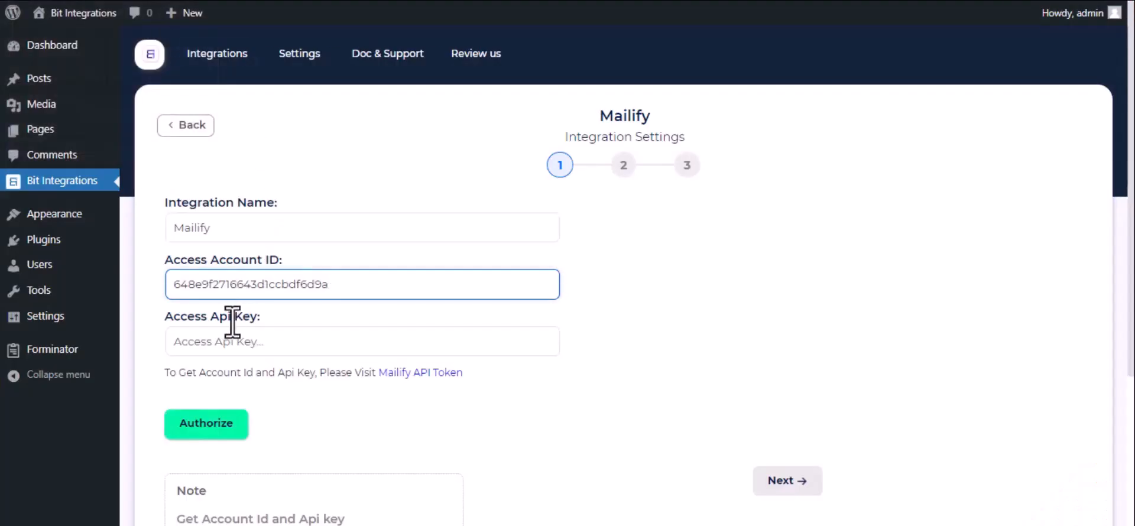
pyautogui.click(232, 334)
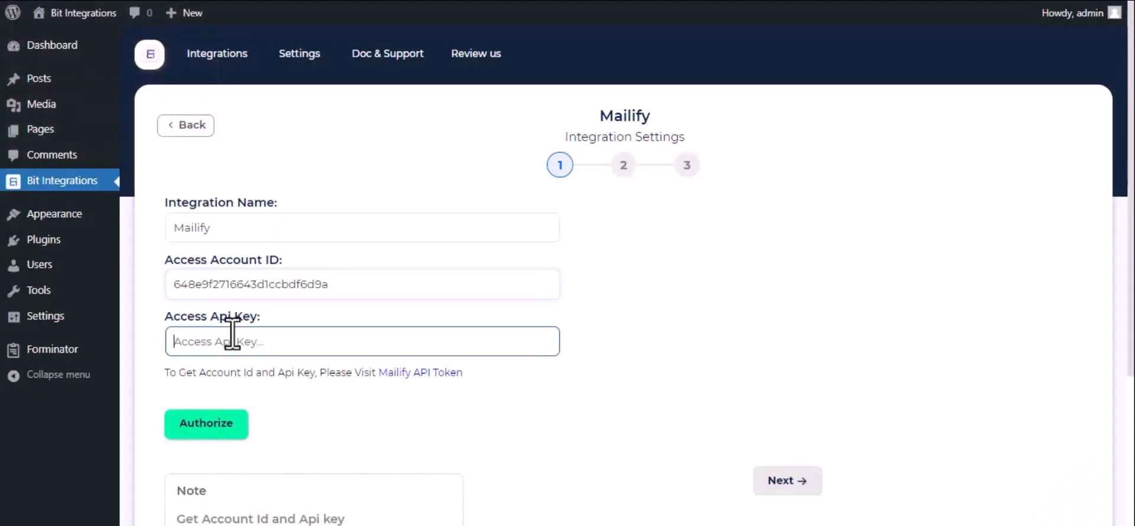
pyautogui.hotkey('ctrl', 'v')
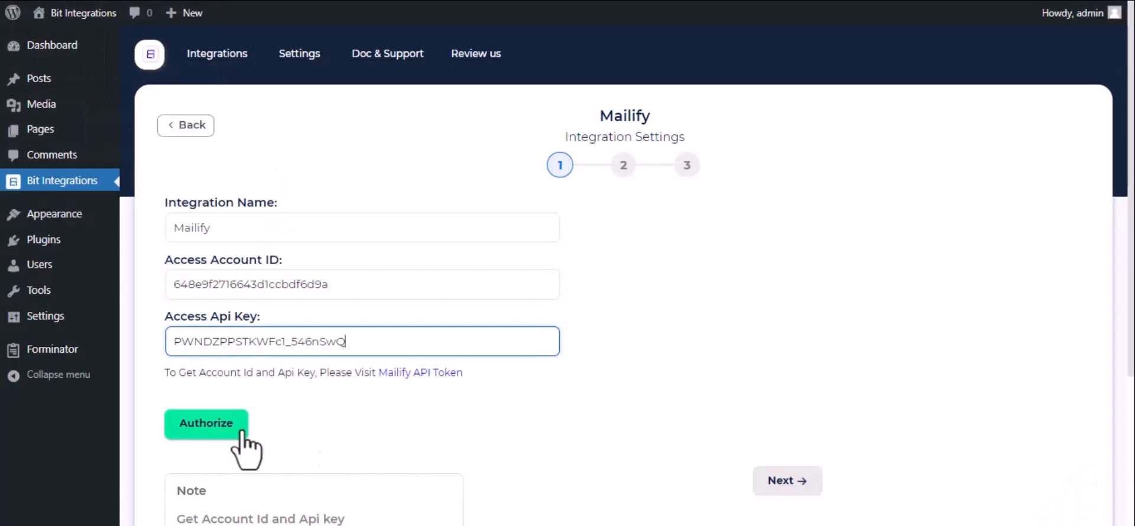
pyautogui.click(217, 428)
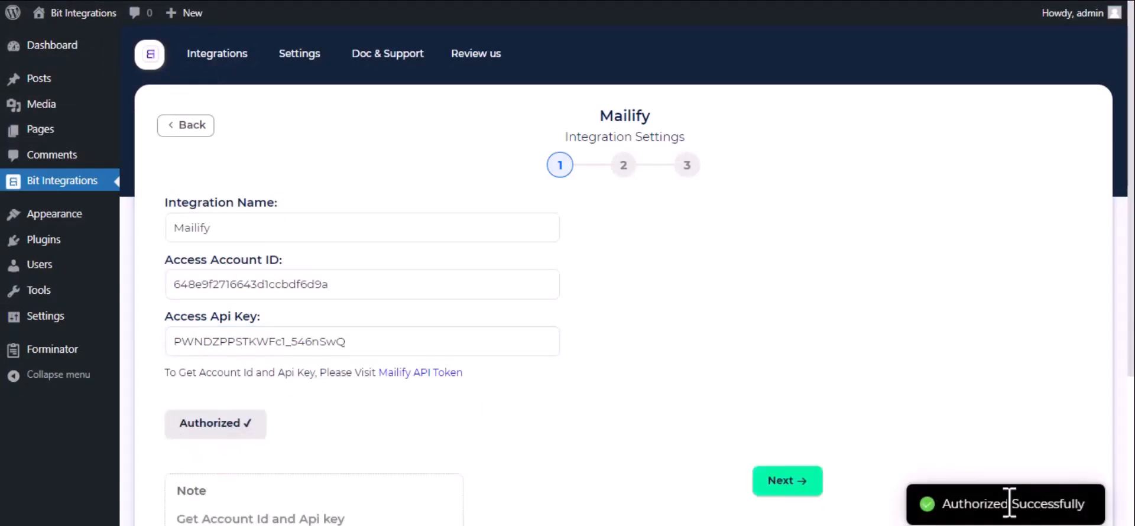
# Step: Choose the Contacts list and map Email-1 to Mailify's Email field
pyautogui.click(794, 490)
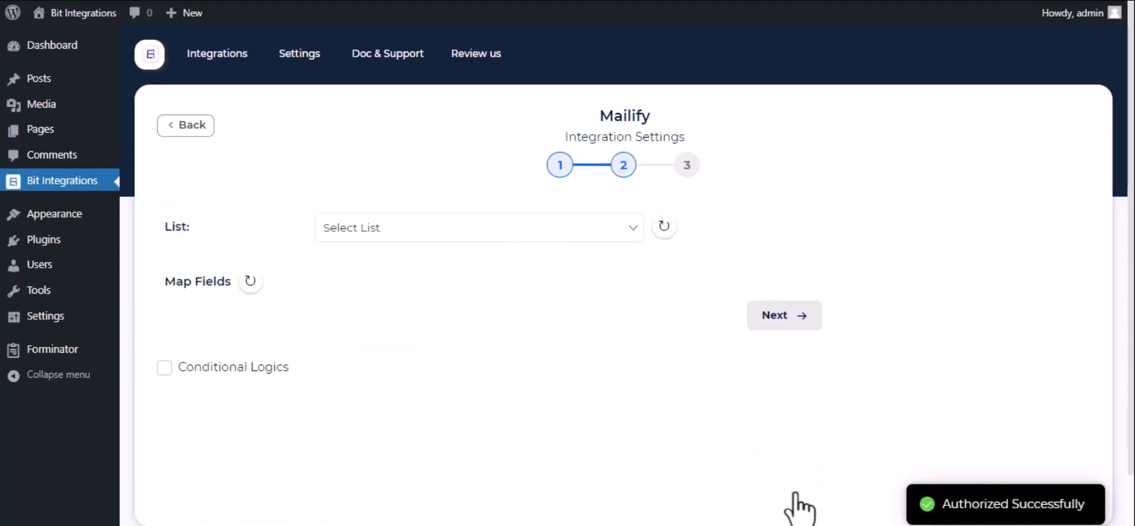
pyautogui.click(583, 230)
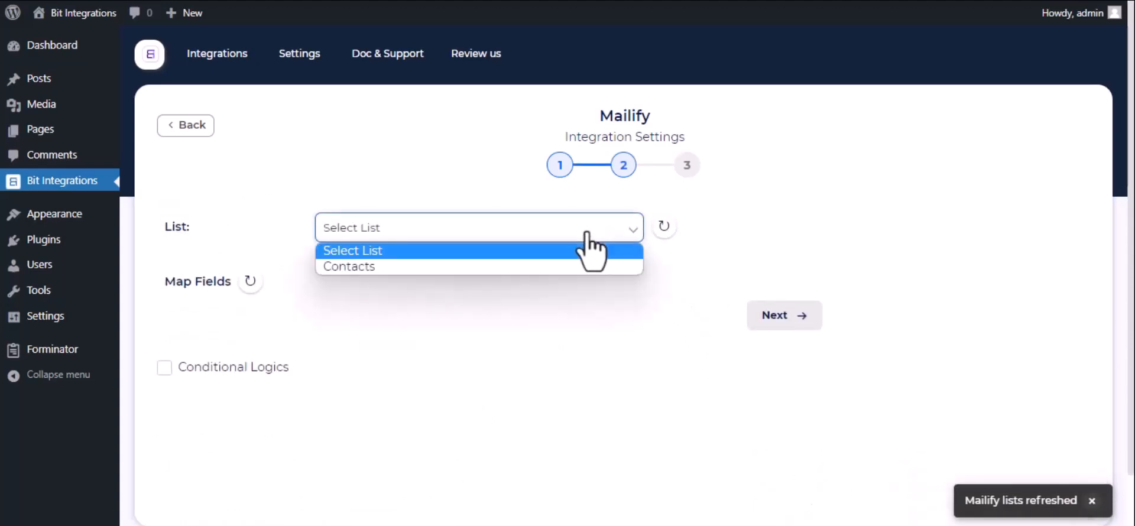
pyautogui.click(522, 267)
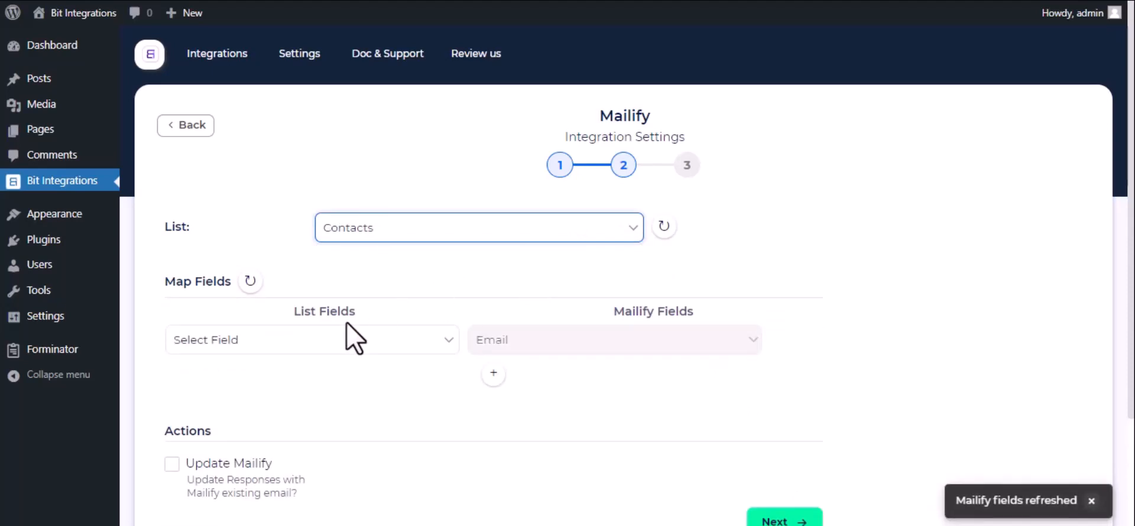
pyautogui.click(332, 344)
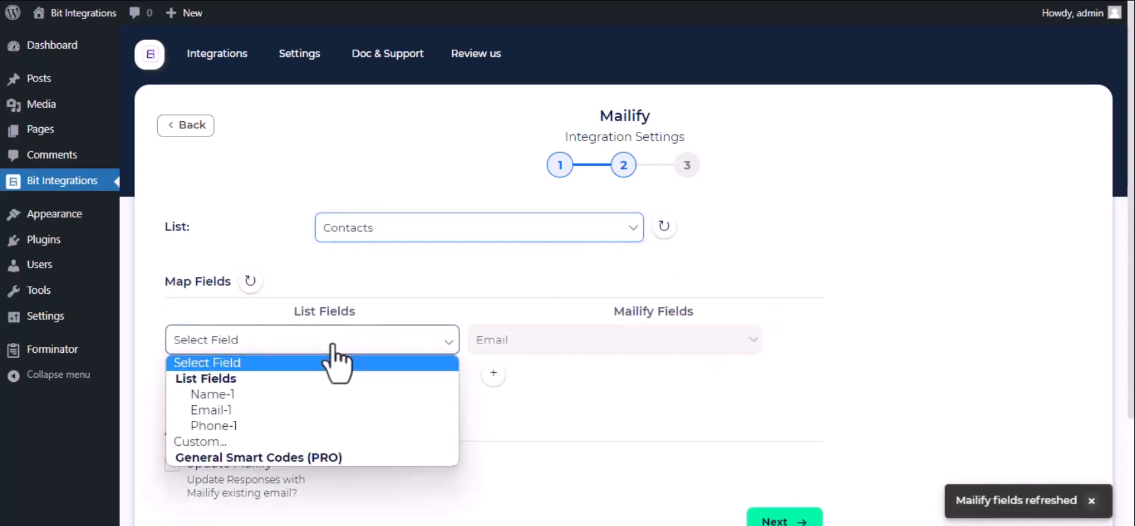
pyautogui.click(295, 409)
# Step: Add a field mapping from Name-1 to First name
pyautogui.click(493, 374)
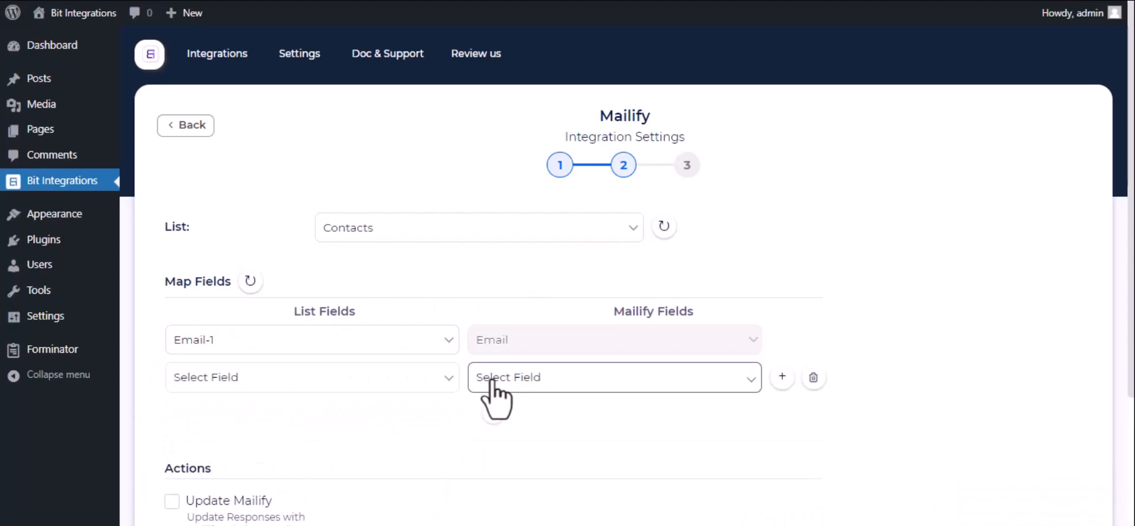
pyautogui.click(379, 384)
pyautogui.click(279, 435)
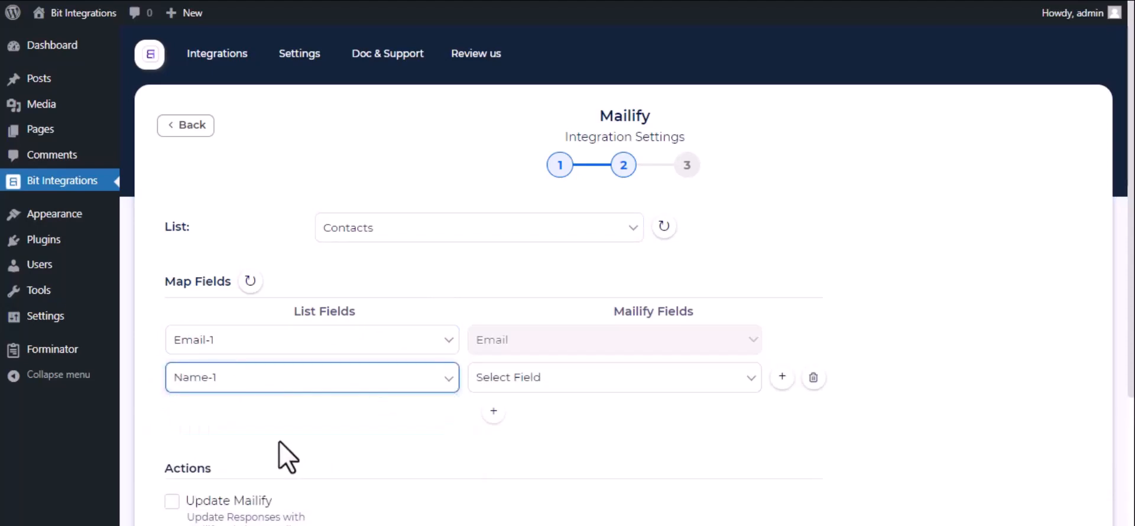
pyautogui.click(658, 381)
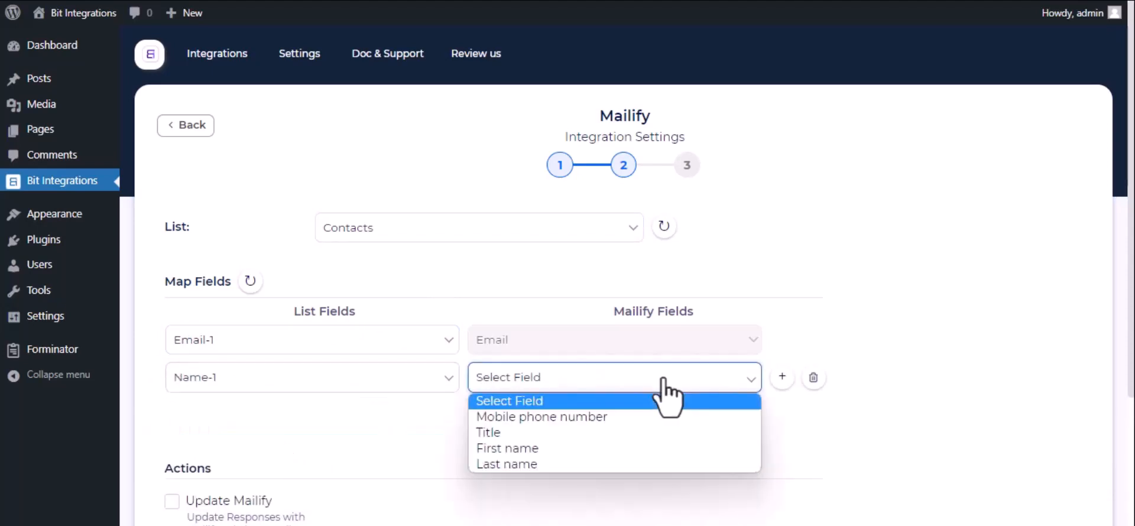
pyautogui.click(563, 451)
# Step: Map Phone-1 to Mobile phone number and complete the integration
pyautogui.click(493, 412)
pyautogui.click(430, 417)
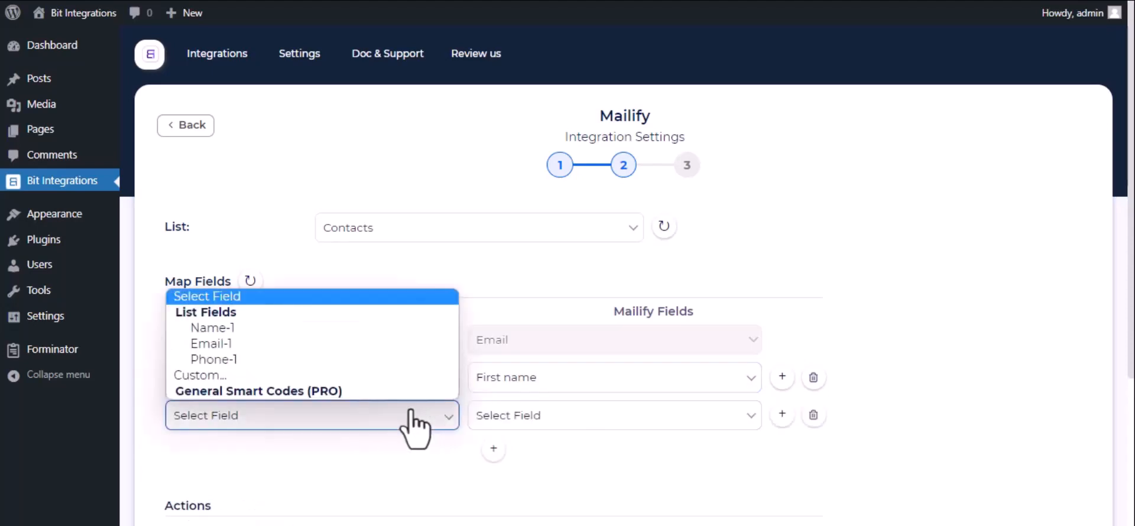
pyautogui.click(326, 358)
pyautogui.click(555, 417)
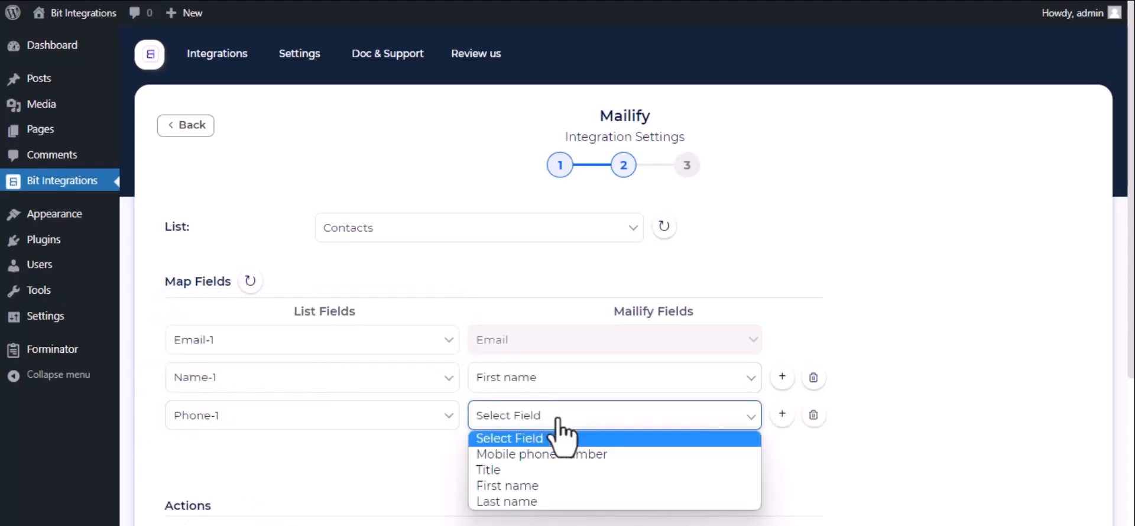
pyautogui.click(531, 456)
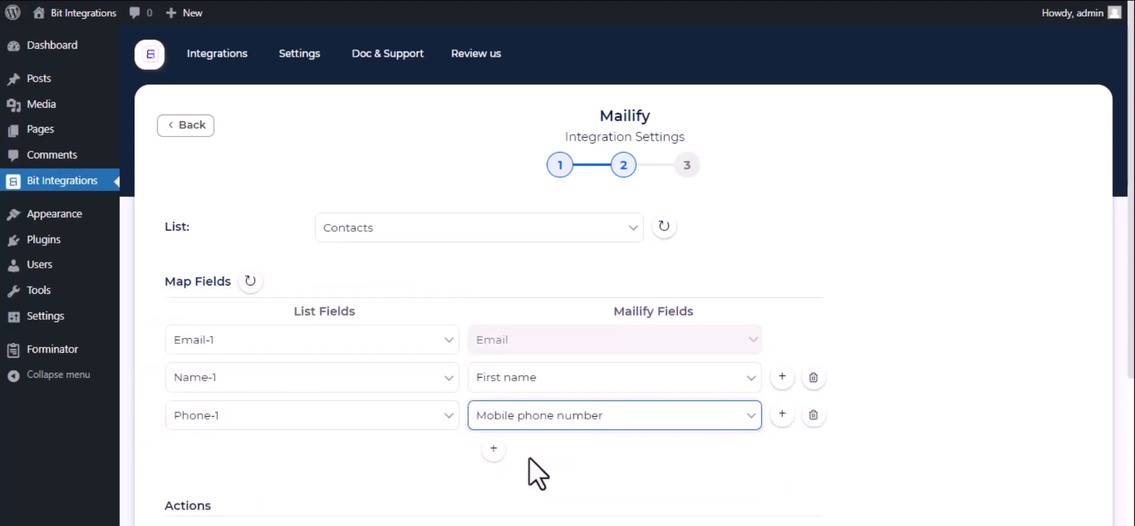
pyautogui.scroll(-4, 535, 472)
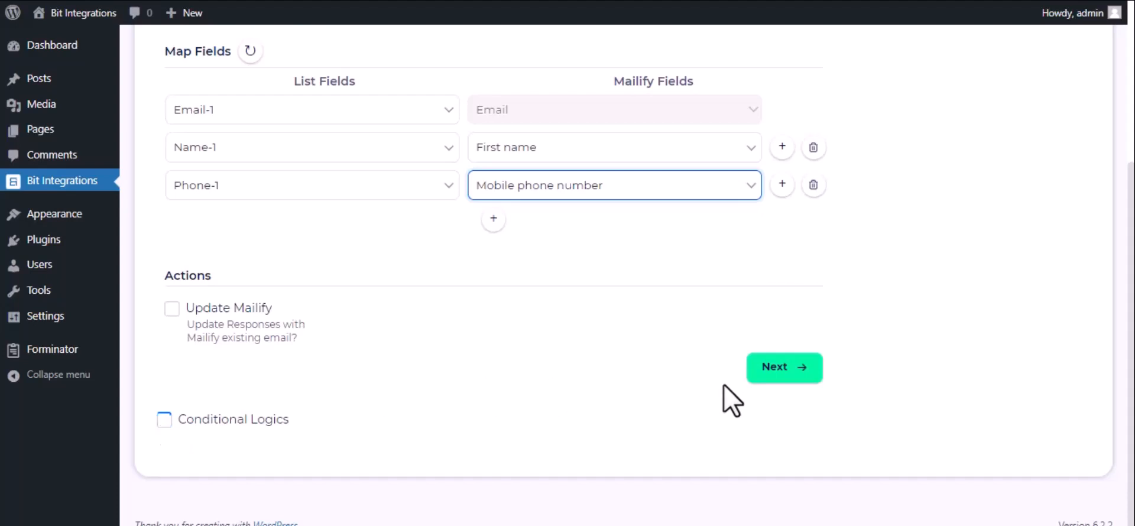
pyautogui.click(762, 377)
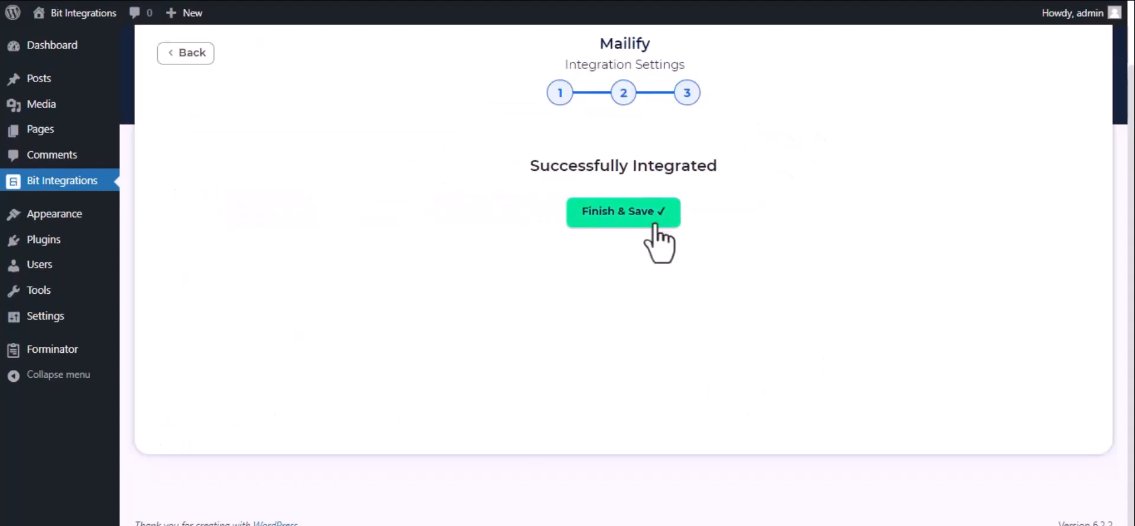
# Step: Save the integration and submit the contact form as 'Bit Integrations' with a test e-mail and phone
pyautogui.click(644, 222)
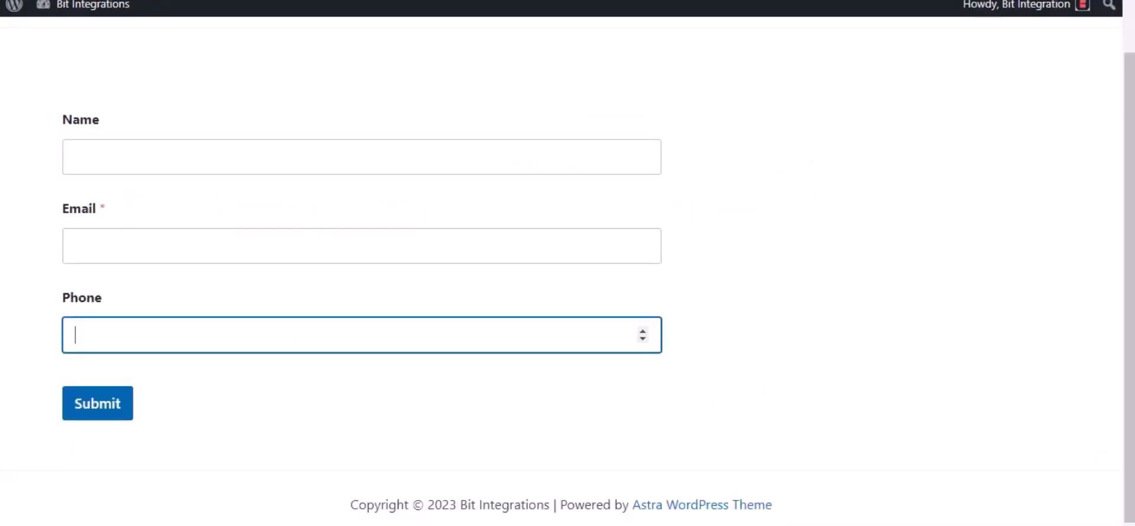
pyautogui.click(126, 150)
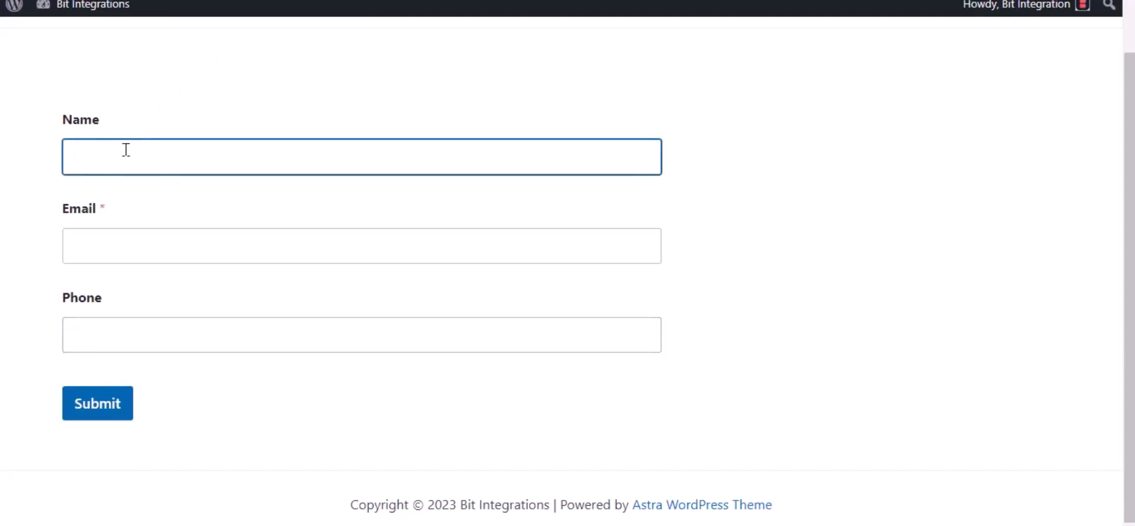
pyautogui.write('Bit Integrations')
pyautogui.click(110, 238)
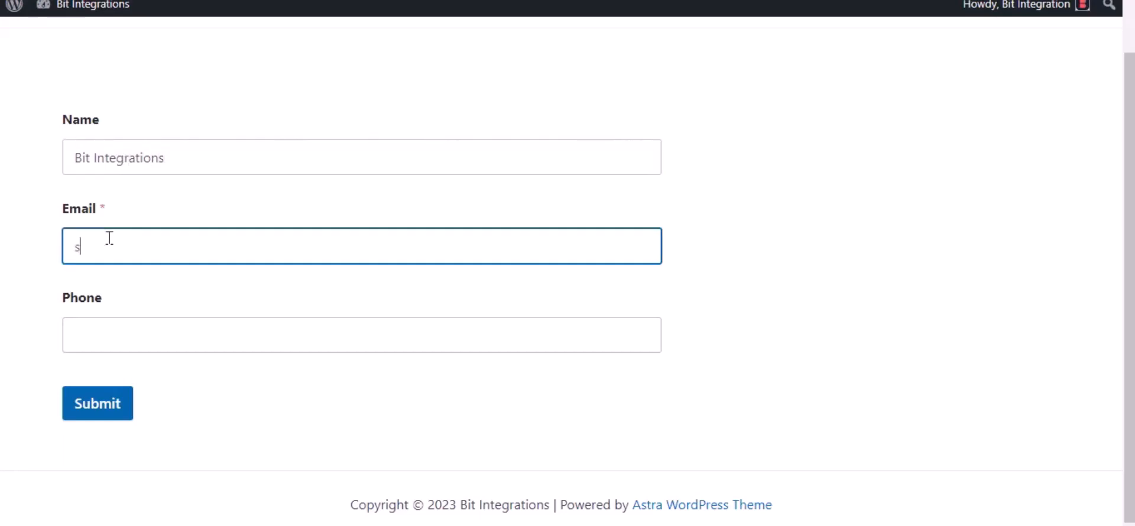
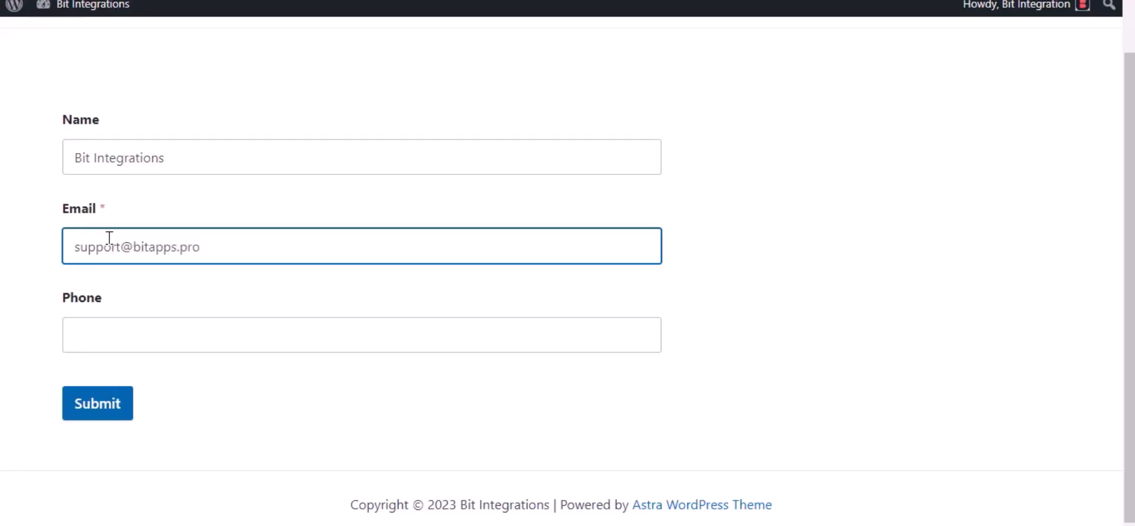
pyautogui.click(137, 346)
pyautogui.write('444')
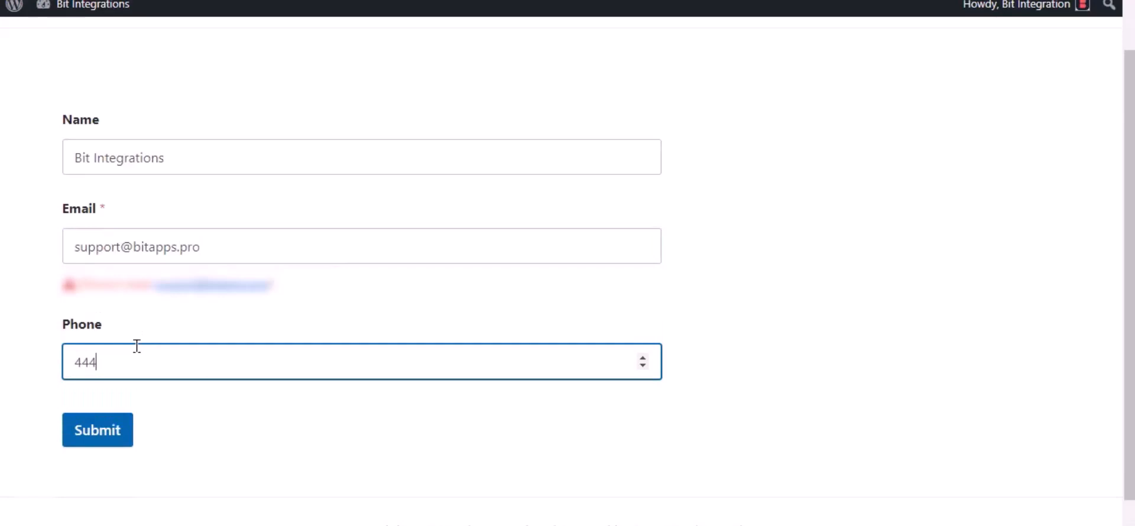
pyautogui.write('555666')
pyautogui.click(96, 441)
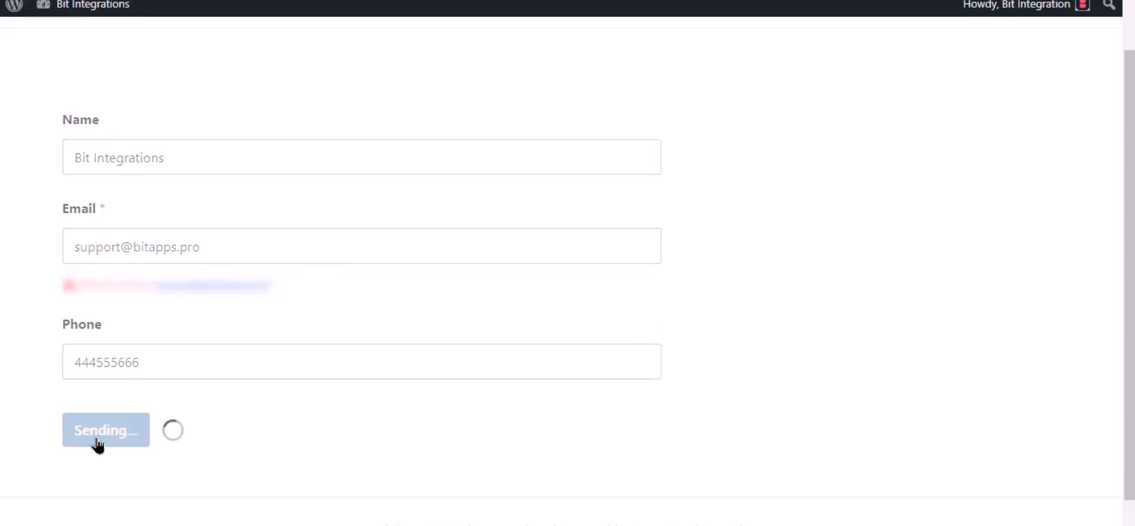